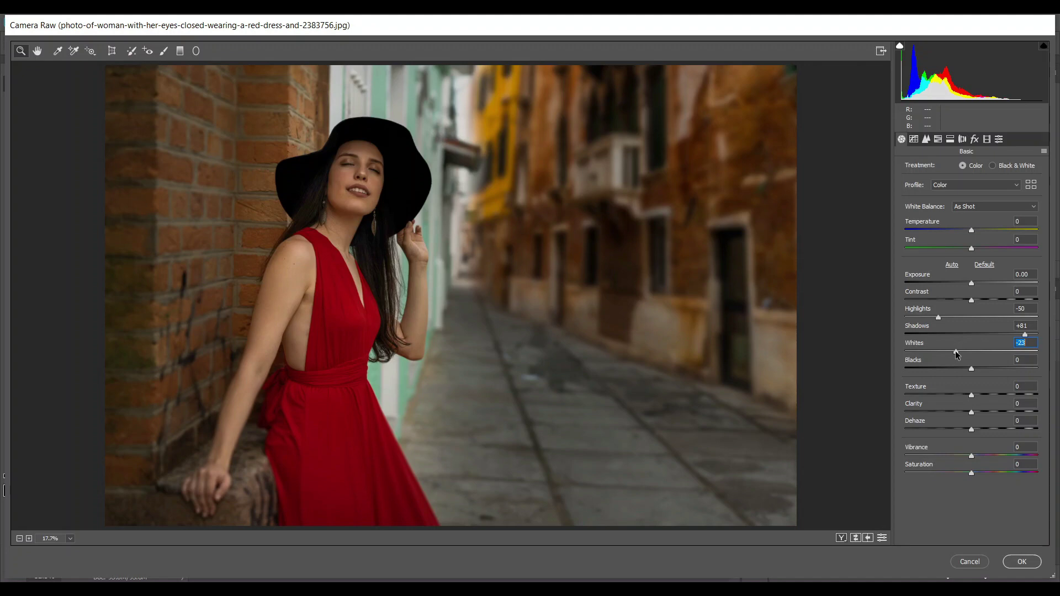
Step: Set the photo's Whites to -42, Blacks to +25 and Clarity to -25
left_click_drag(946, 353, 944, 355)
left_click_drag(971, 368, 987, 369)
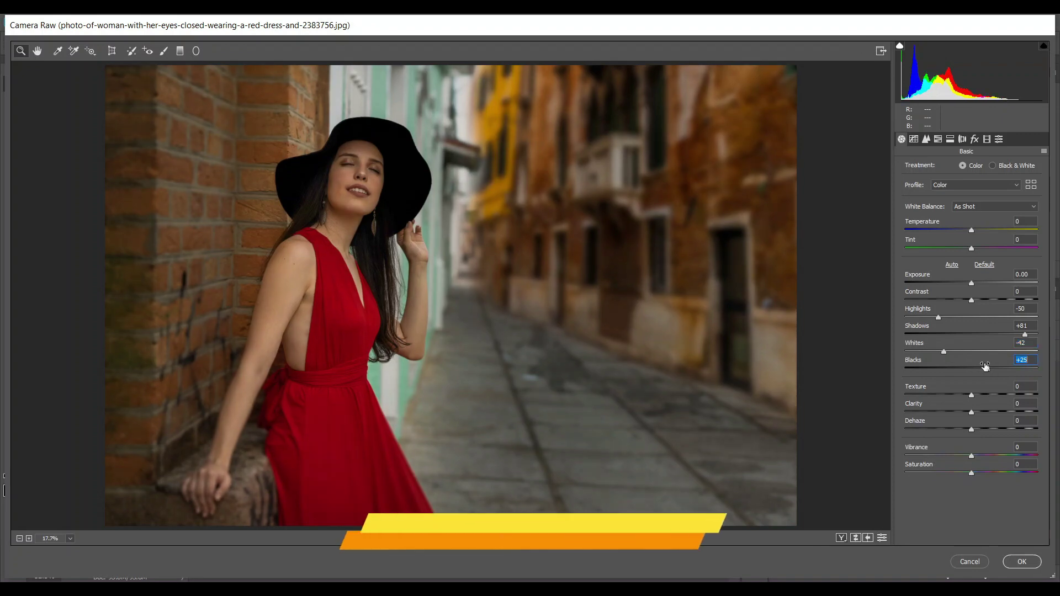
left_click(951, 411)
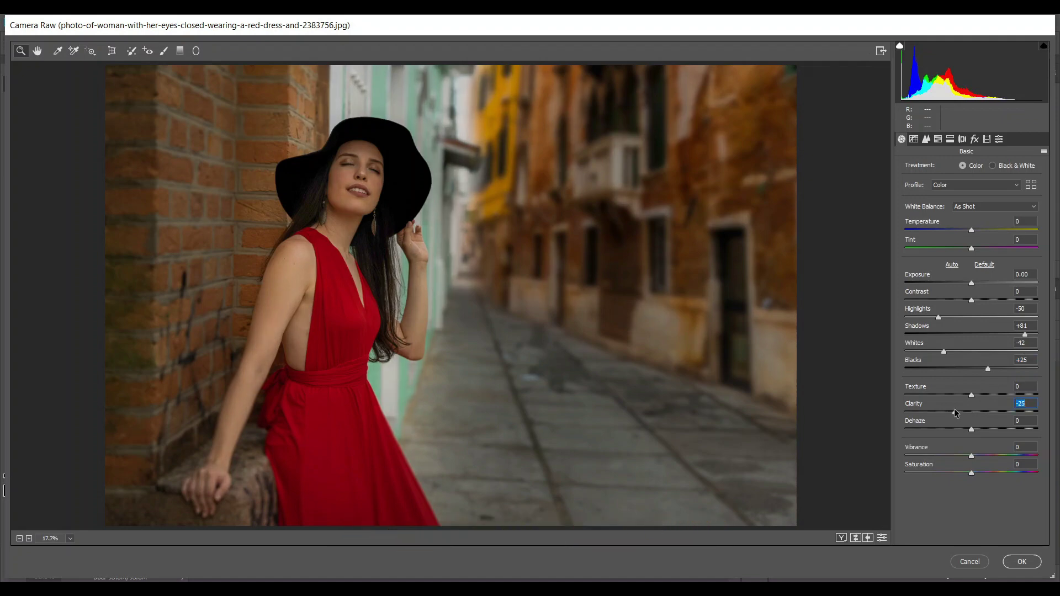
Step: Raise Vibrance to +55 and lower Saturation to slightly below -34
left_click(983, 456)
left_click_drag(991, 454, 1004, 463)
left_click(948, 473)
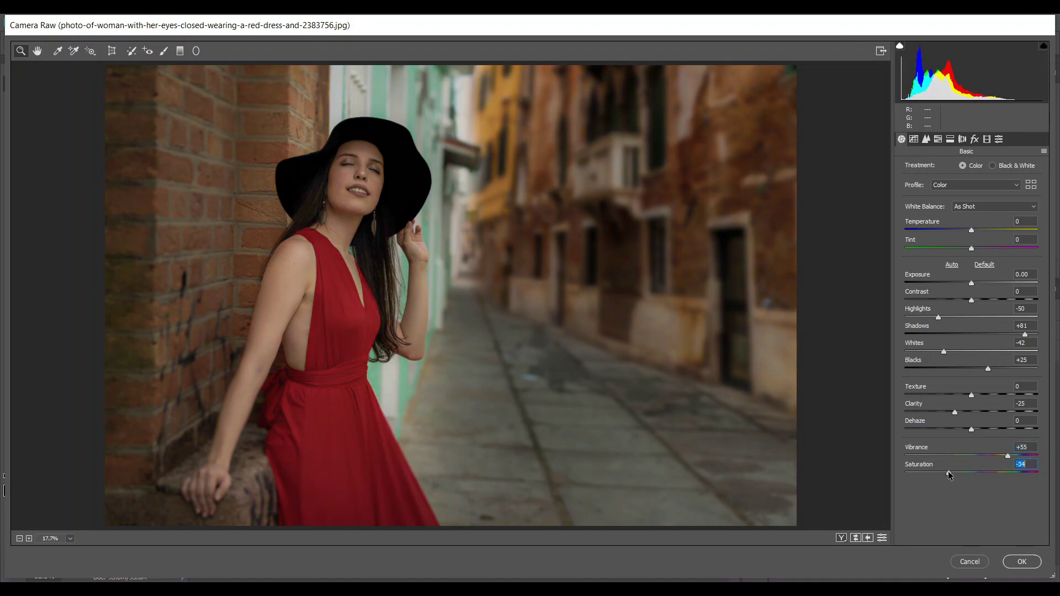
left_click_drag(948, 471, 943, 473)
Step: Lift the black point of the RGB point tone curve to output 52 at input 0
left_click(914, 139)
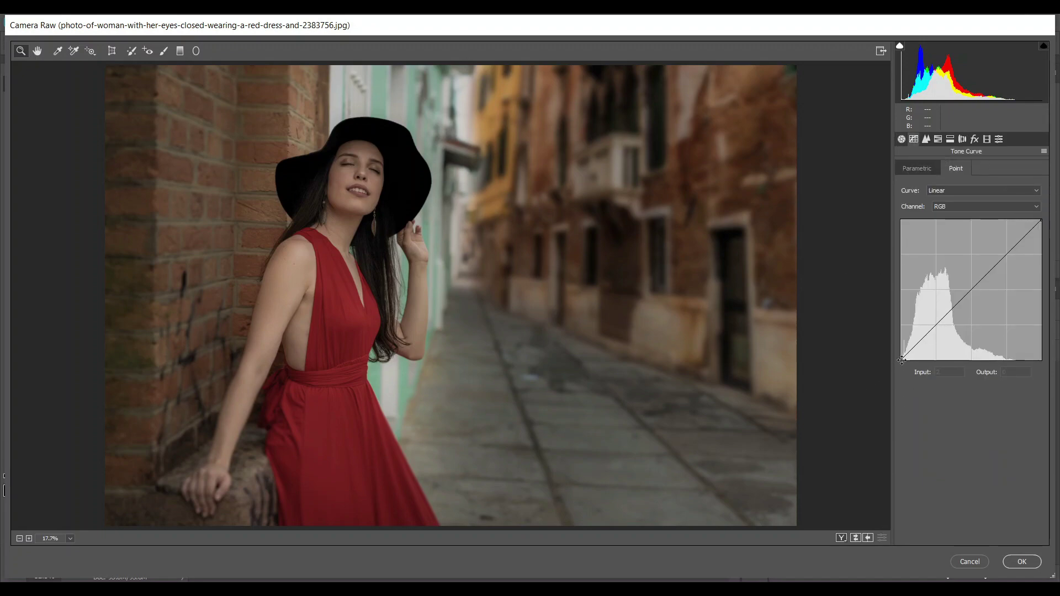
left_click_drag(901, 360, 885, 339)
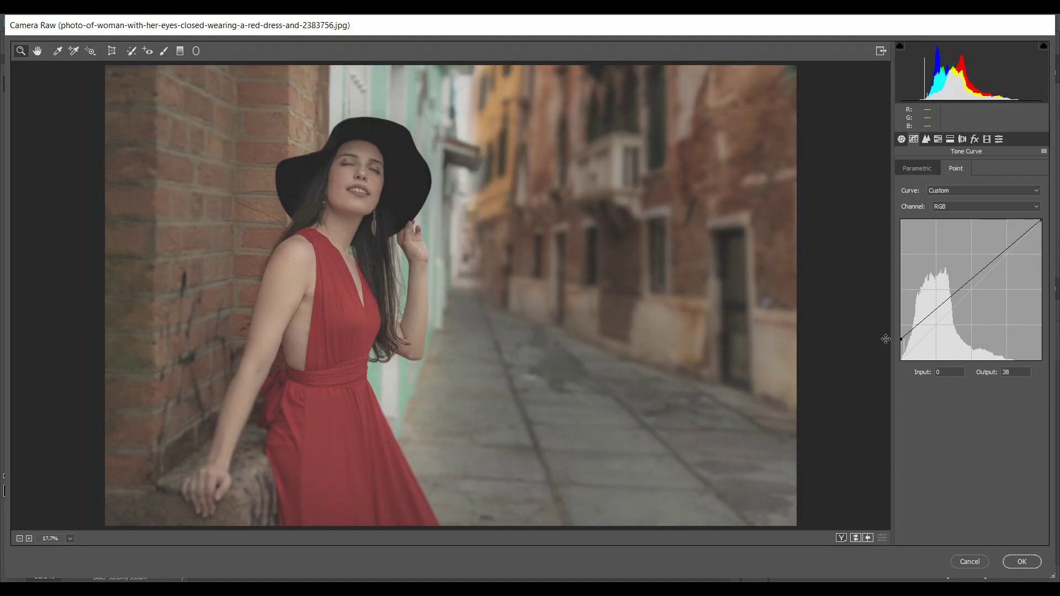
left_click(1015, 372)
type("5")
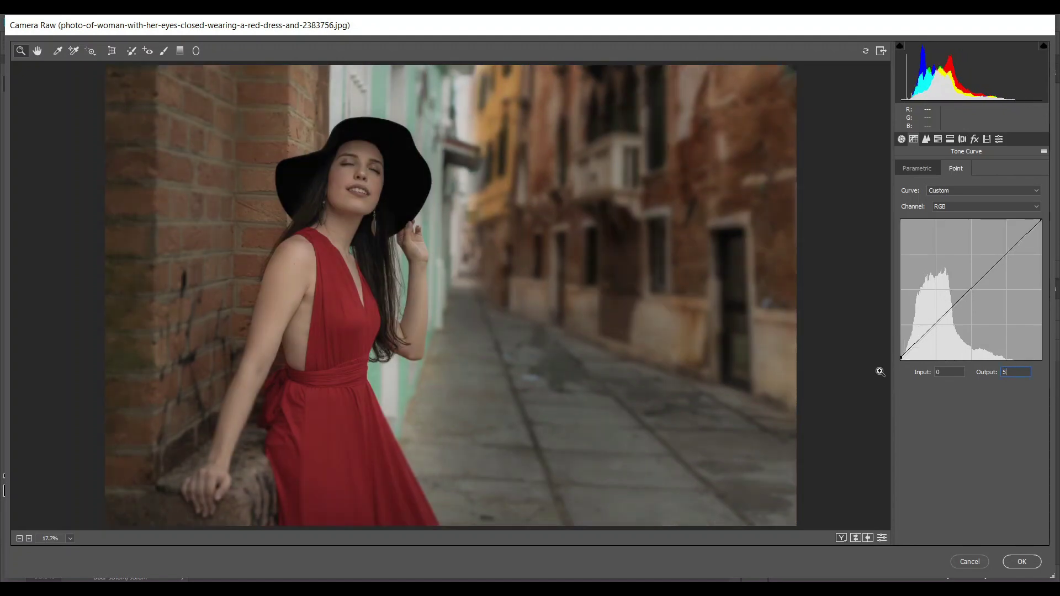
type("2")
Step: Add two points to the RGB curve, at input 65, output 63 and at input 118, output 104
left_click_drag(938, 300, 946, 305)
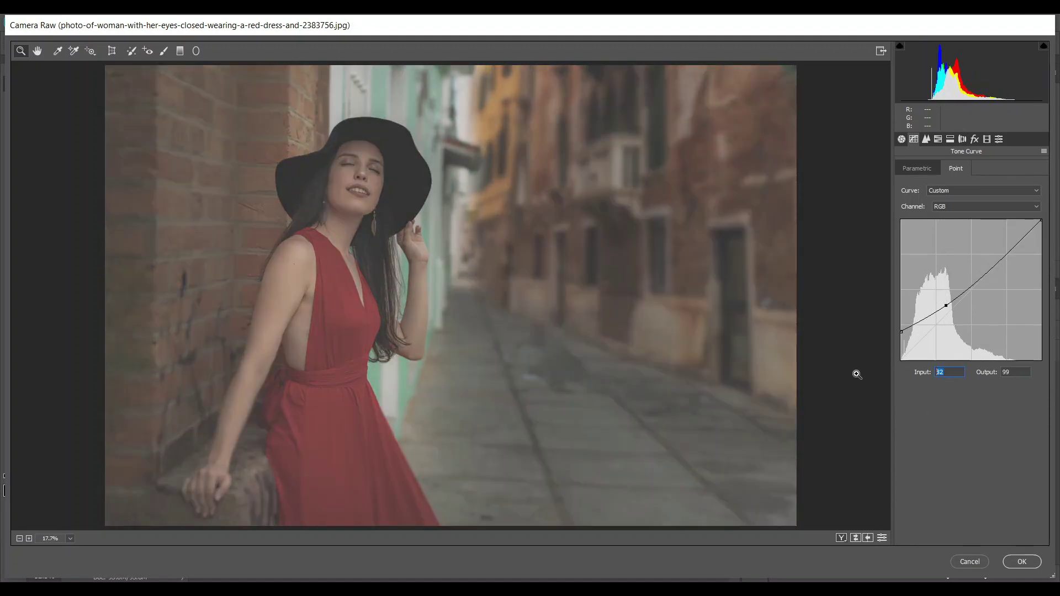
type("65")
key("Tab")
type("63")
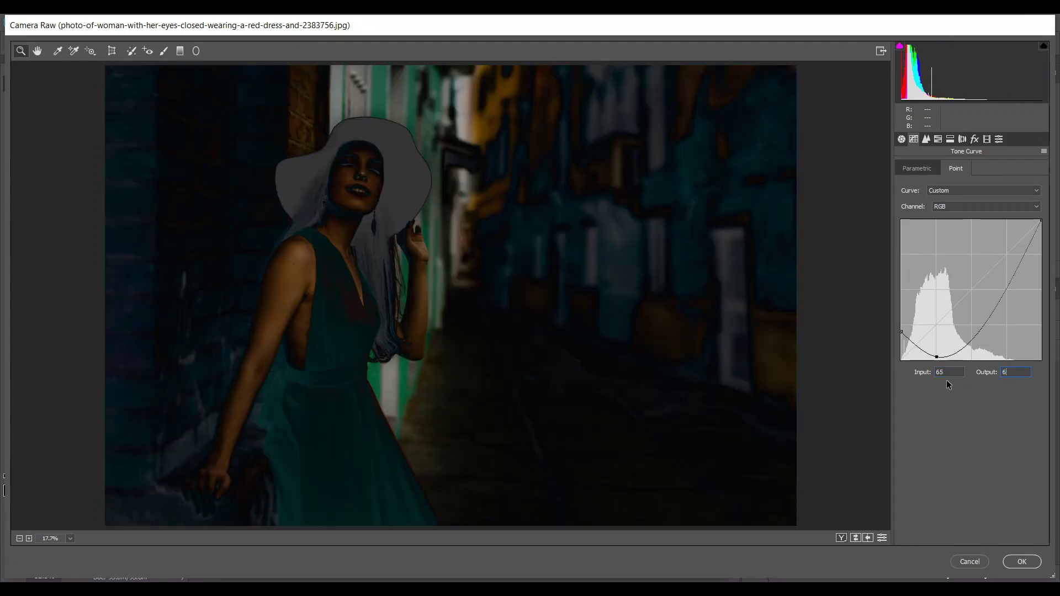
left_click(978, 291)
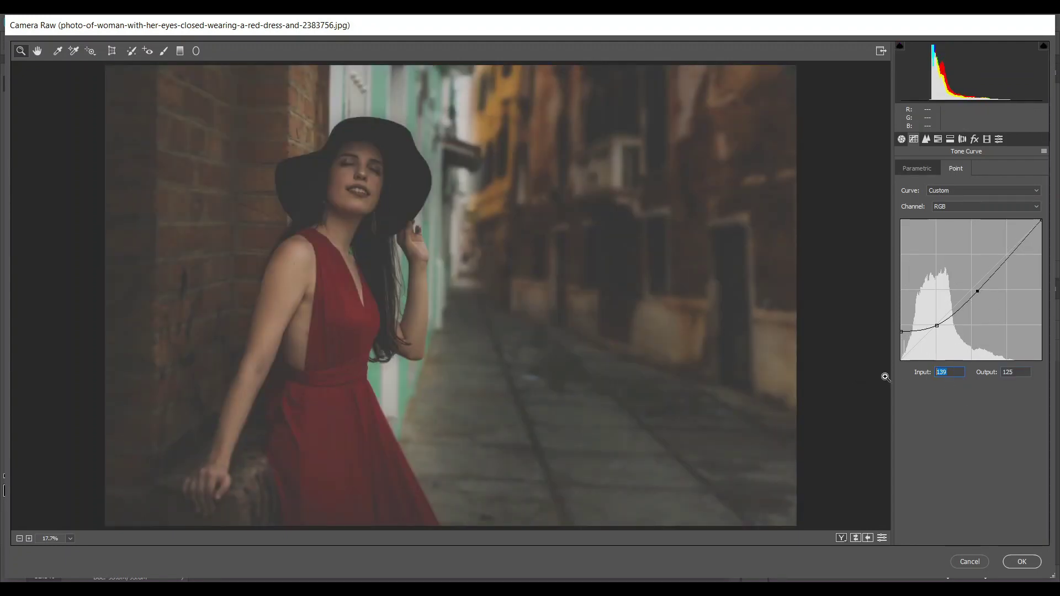
type("118")
key("Tab")
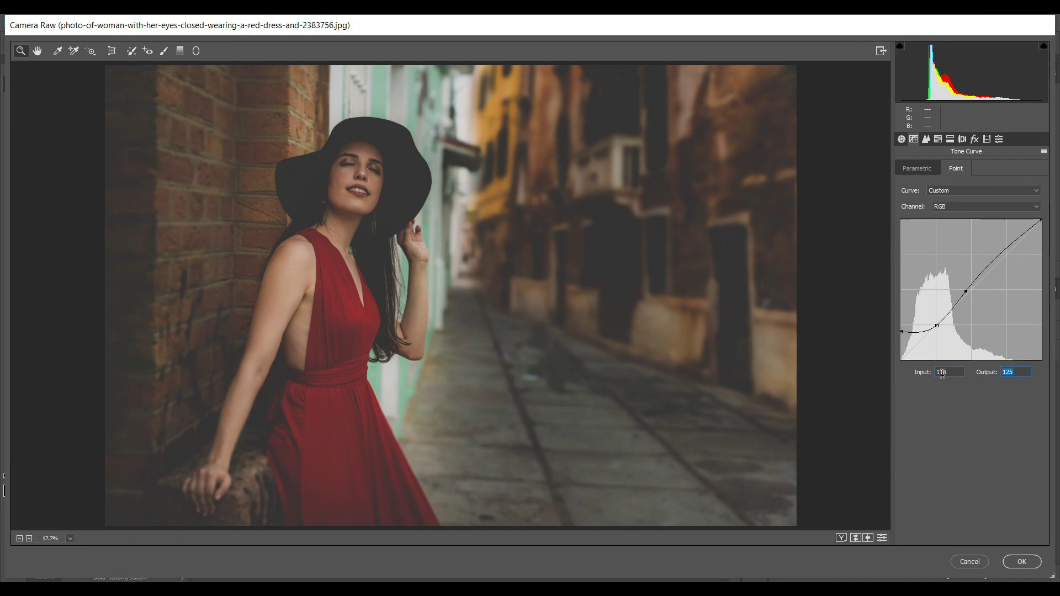
type("104")
Step: Add an RGB curve point at input 174, output 163, and lower the white point to output 210
left_click(997, 266)
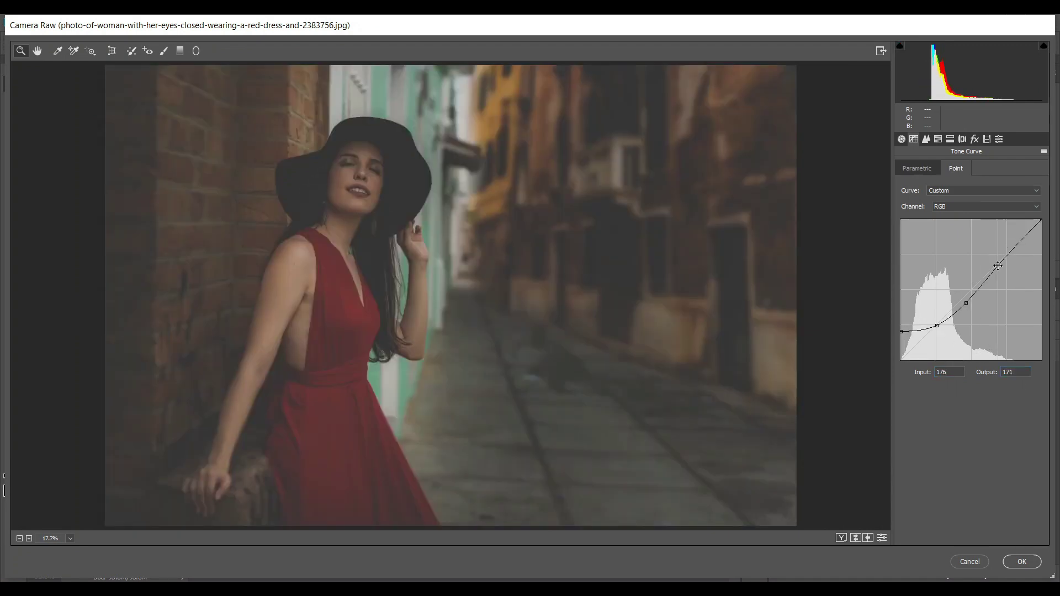
type("174")
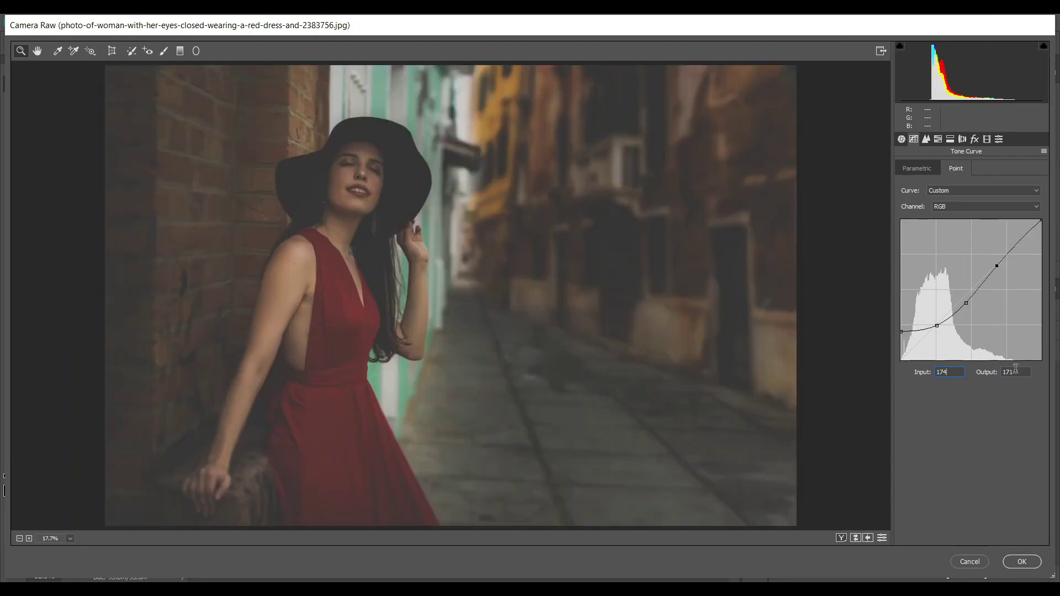
key("Tab")
type("163")
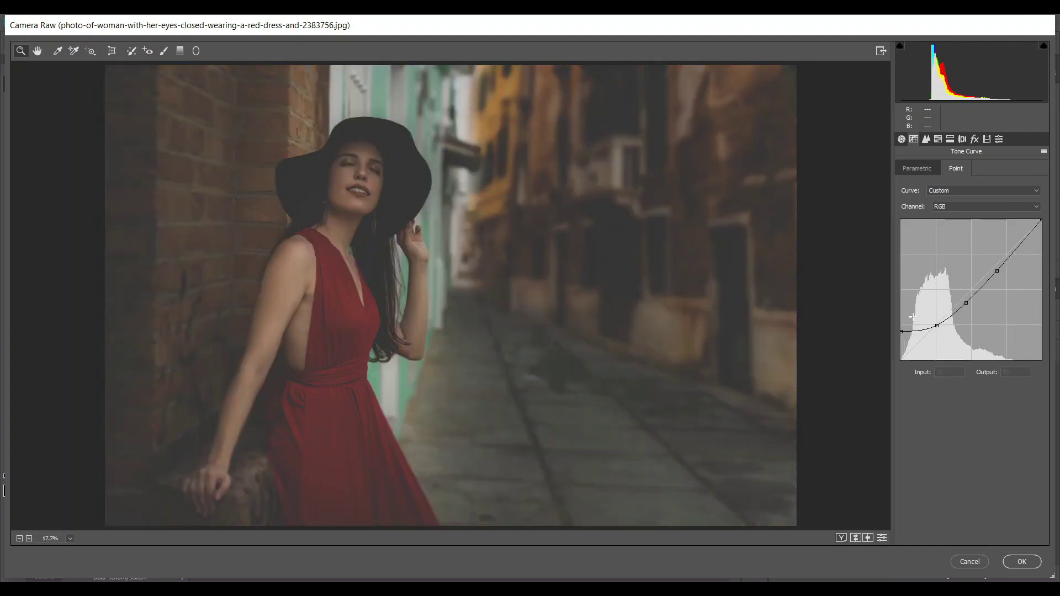
left_click_drag(1041, 220, 1053, 244)
Step: Add two shadow points to the Red channel curve, at input 42, output 12 and at input 83, output 57
left_click(989, 206)
left_click(952, 224)
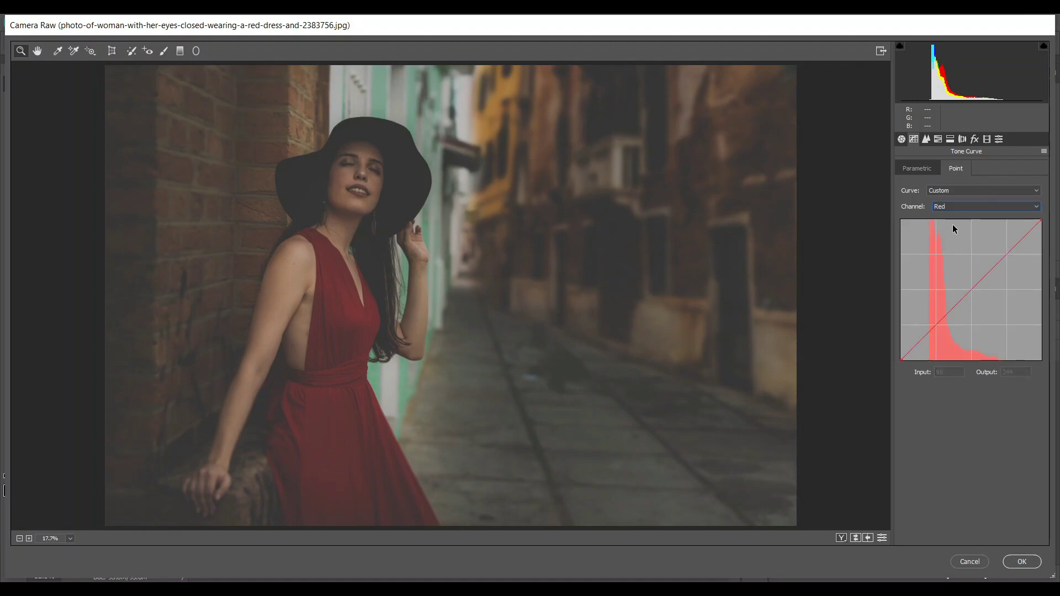
left_click(922, 337)
type("12")
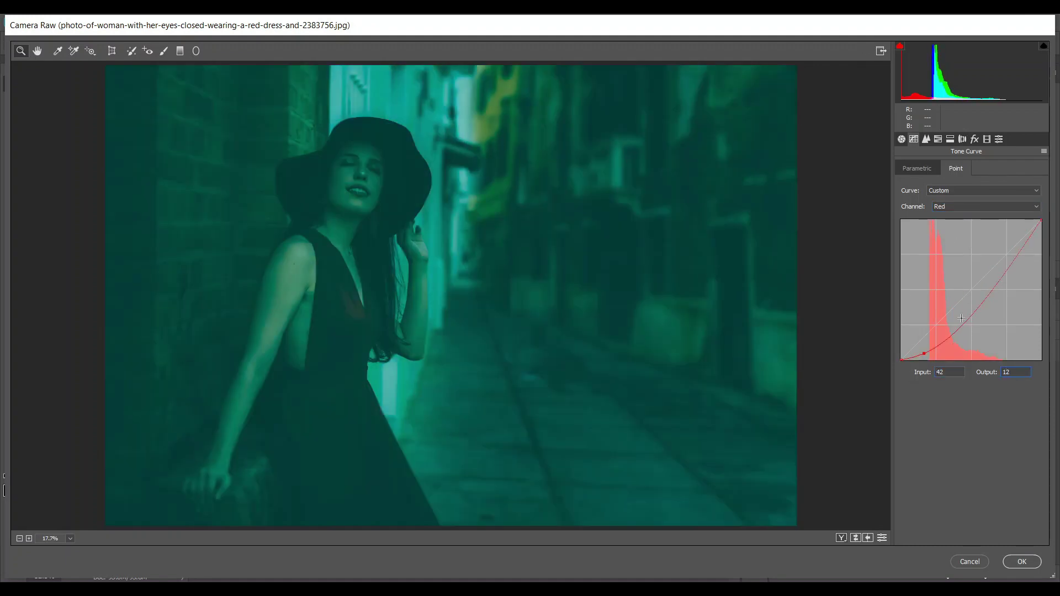
left_click(960, 320)
double_click(959, 374)
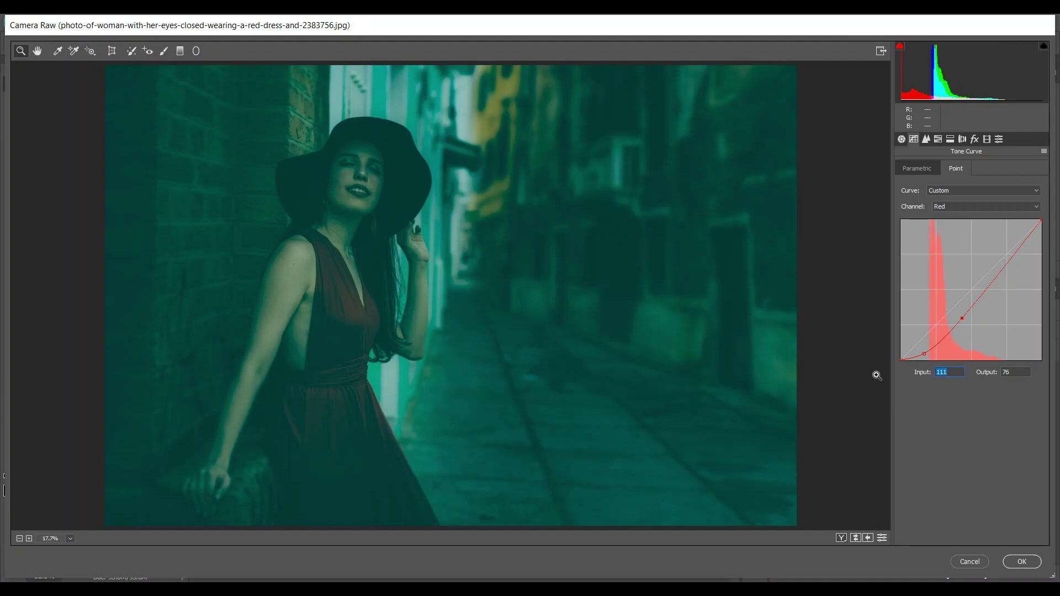
type("83")
key("Tab")
type("57")
Step: Add two upper points to the Red curve, at input 122, output 124 and at input 187, output 197
left_click(974, 292)
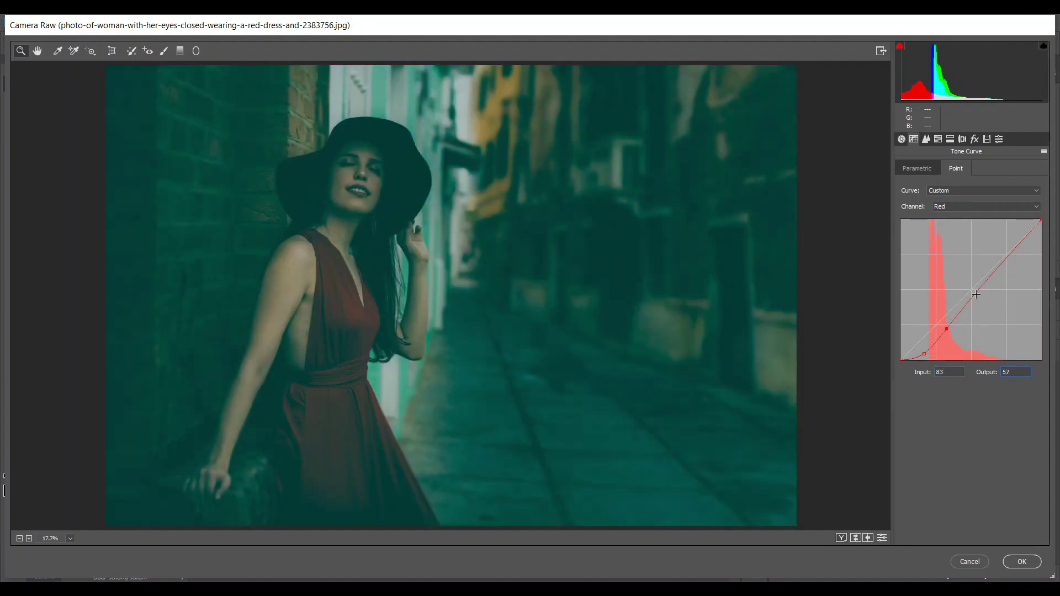
double_click(942, 373)
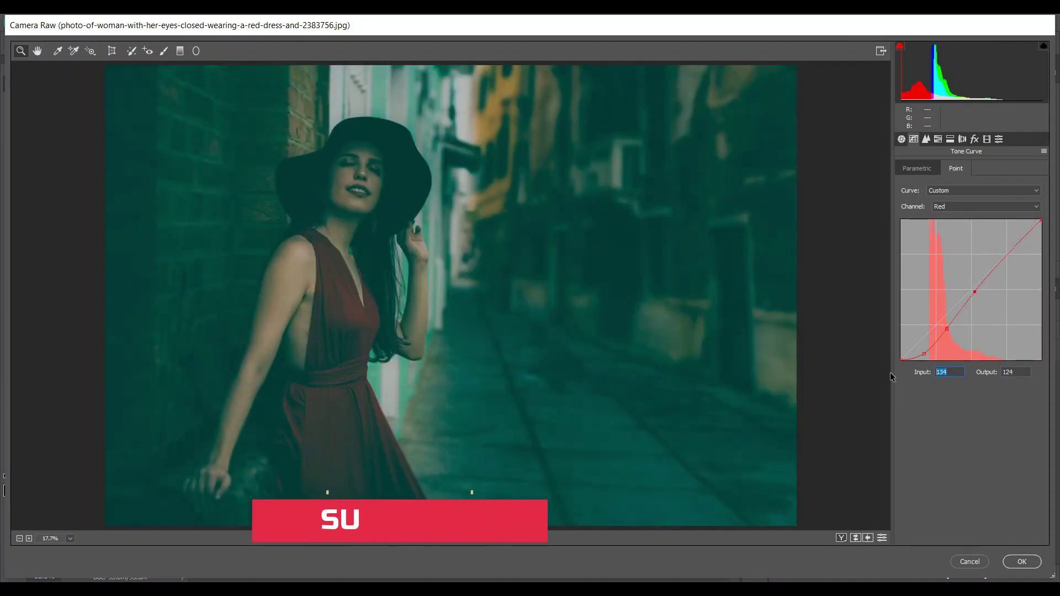
type("122")
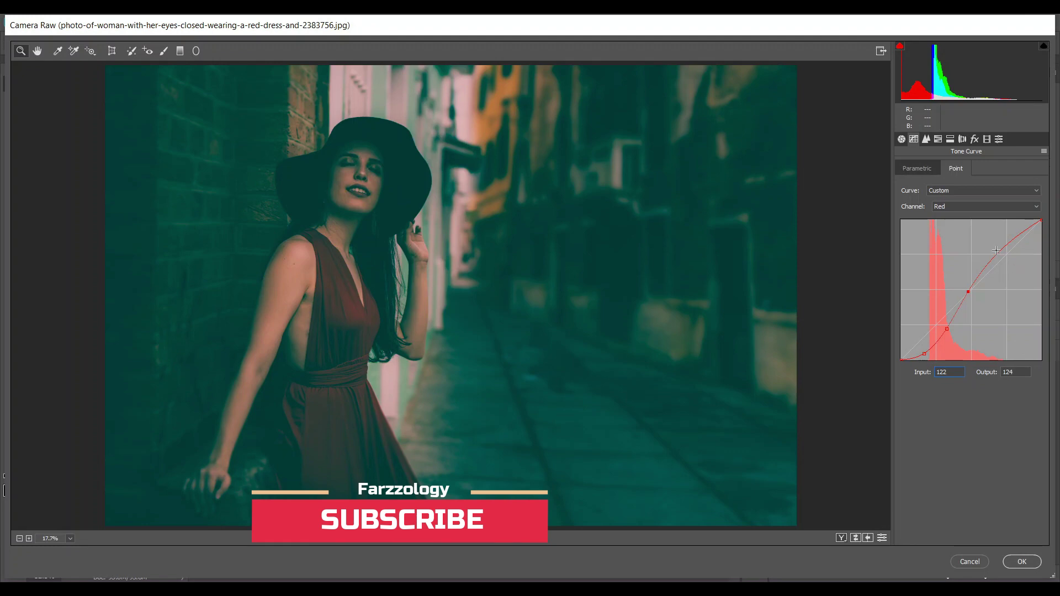
left_click(996, 250)
double_click(949, 372)
type("187")
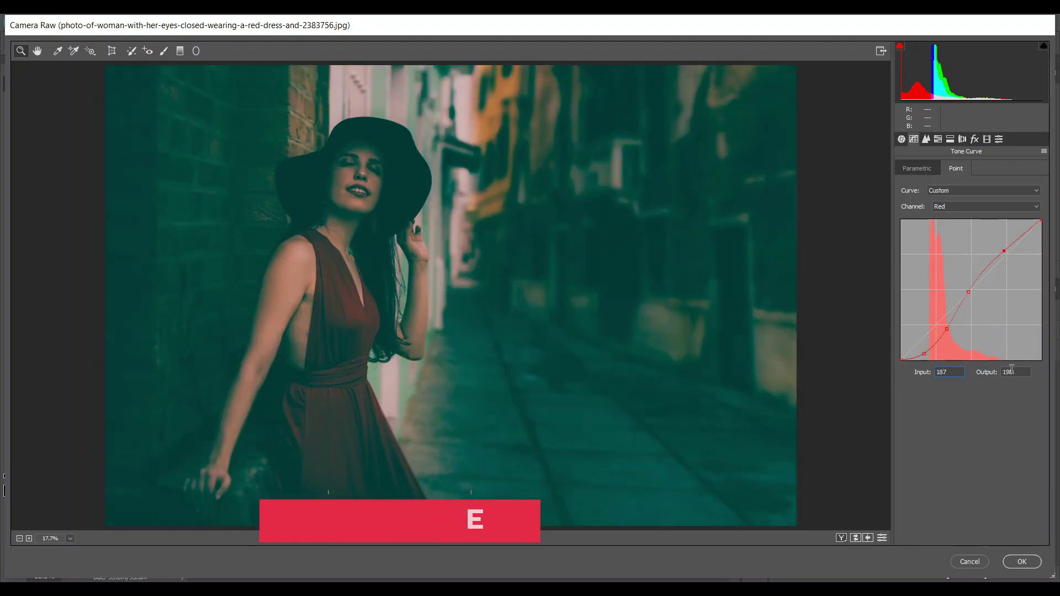
Step: Add two shadow points to the Green channel curve, at input 41, output 15 and at input 84, output 60
left_click(951, 209)
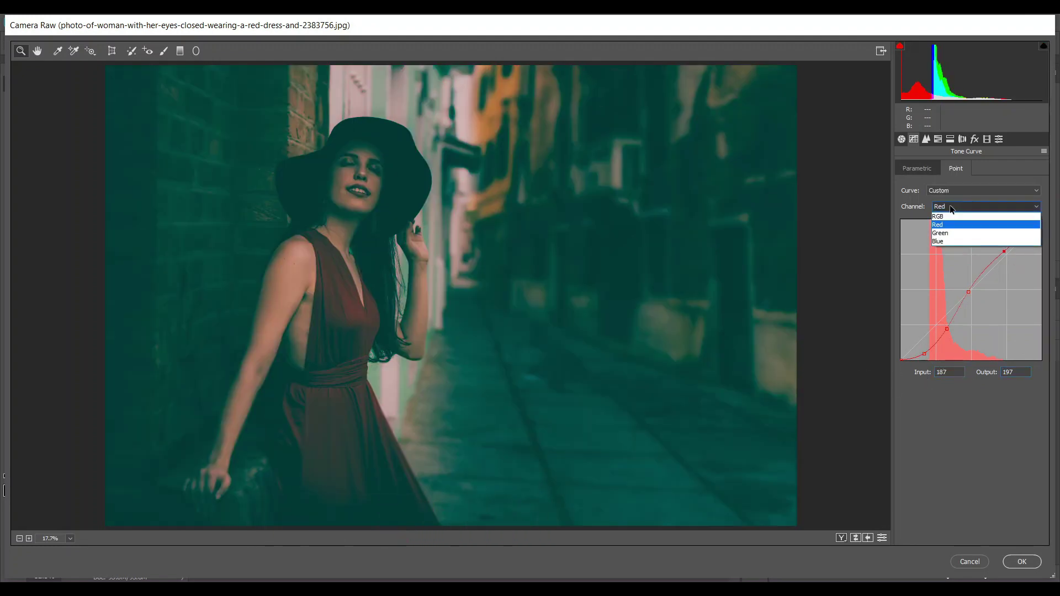
left_click(947, 239)
left_click(922, 338)
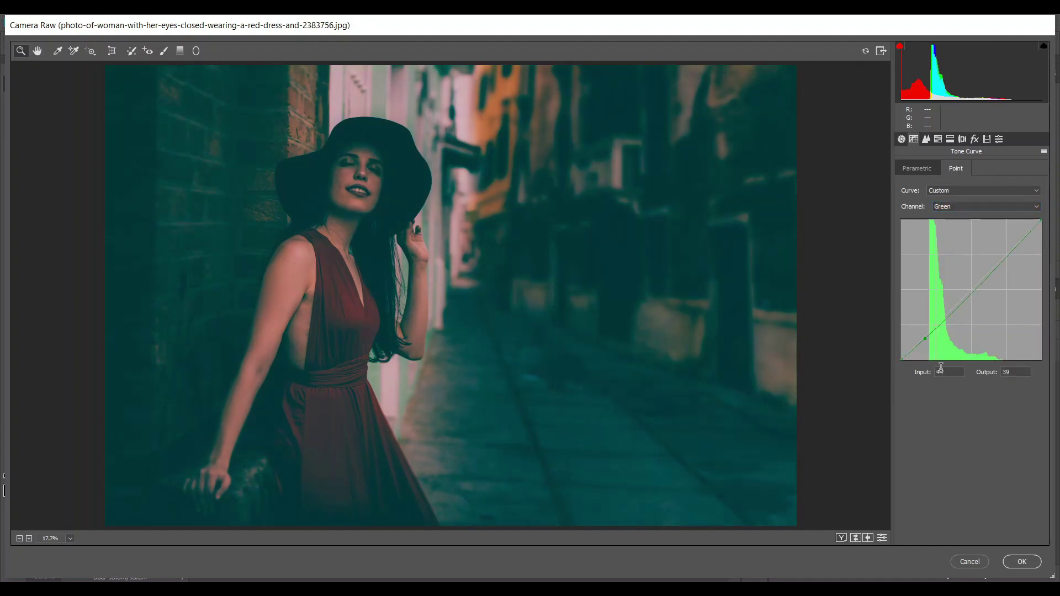
left_click(1019, 372)
type("15")
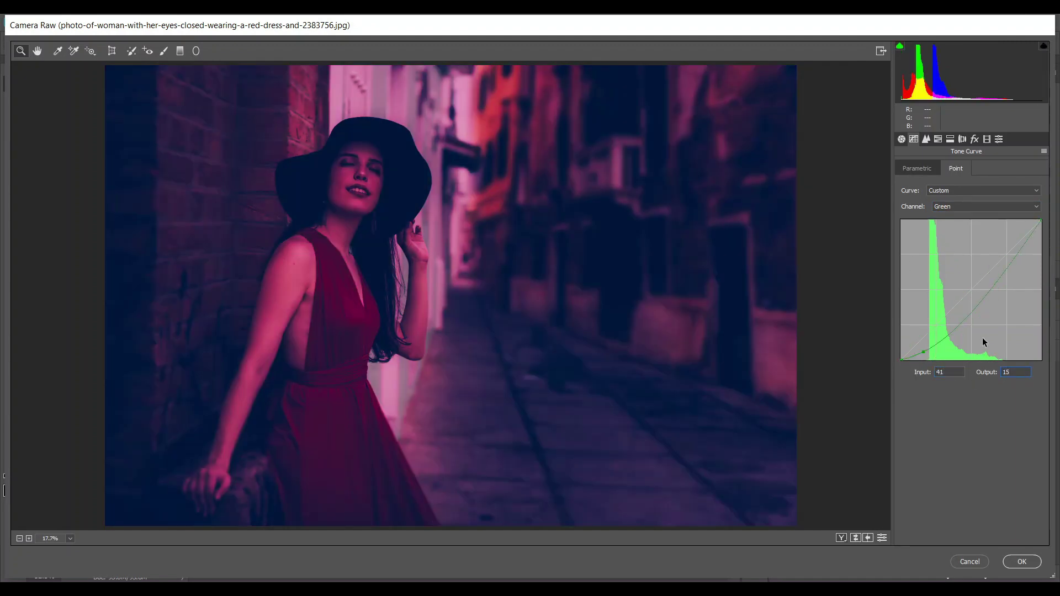
left_click_drag(947, 336, 946, 307)
type("60")
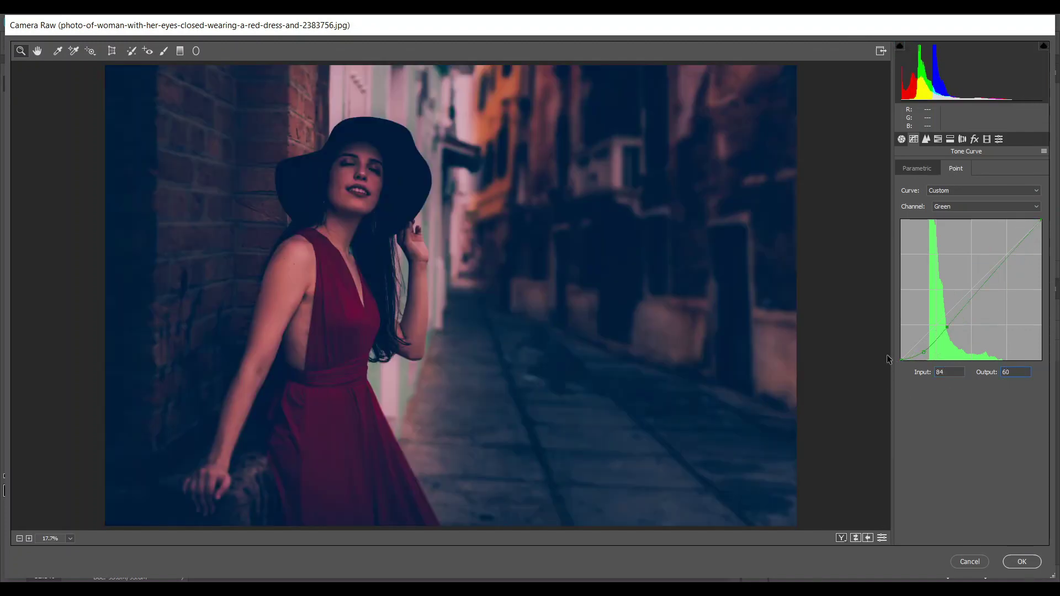
Step: Add a midtone point at input 123 and an upper point at input 171, output 186 to the Green curve
left_click(971, 290)
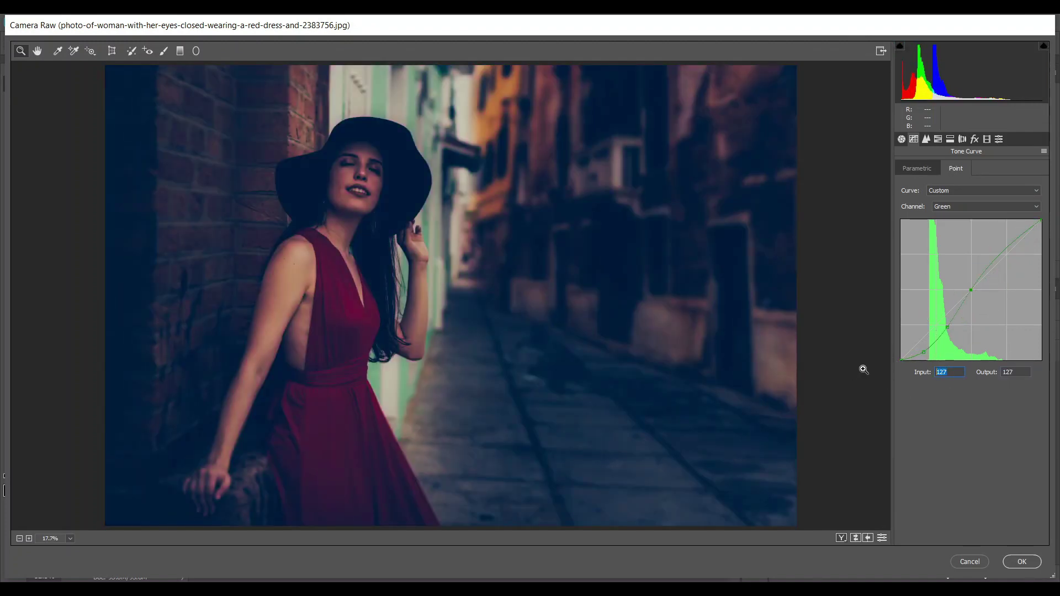
type("123")
left_click(1005, 241)
double_click(951, 368)
type("171")
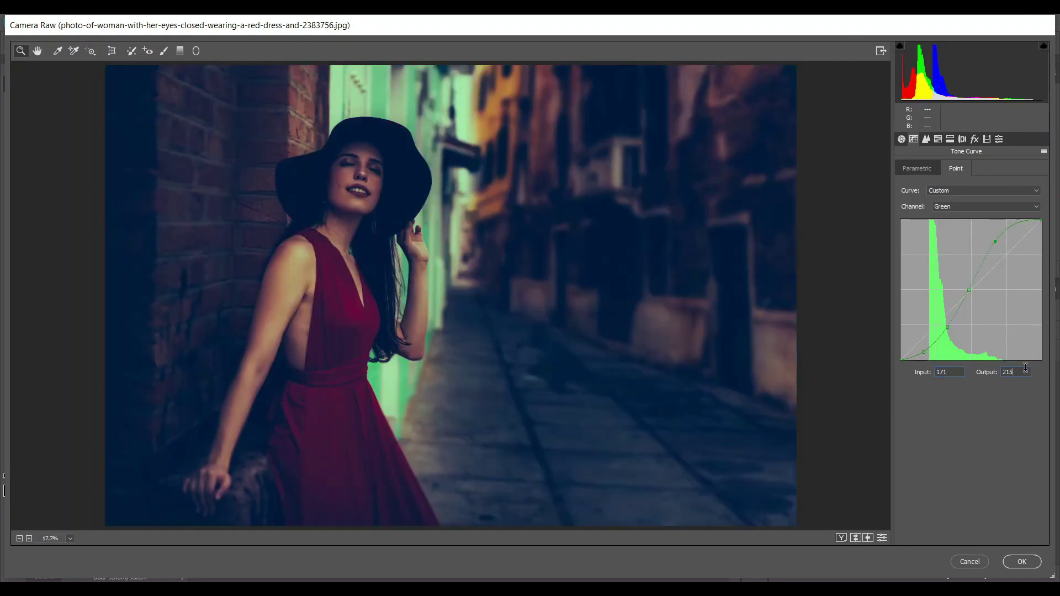
key("Tab")
type("186")
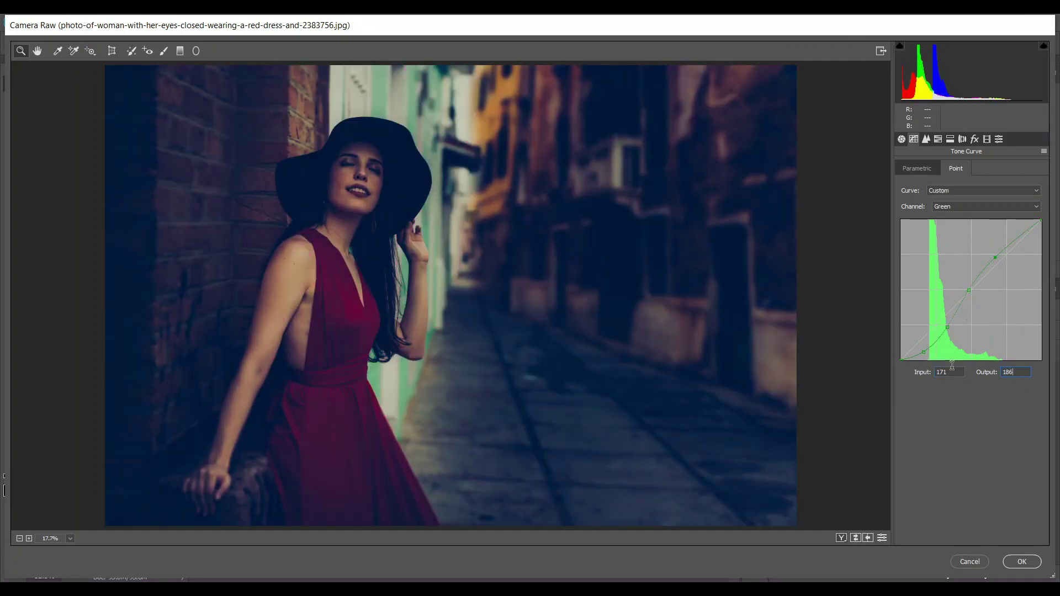
Step: Add two shadow points to the Blue channel curve, at input 39, output 12 and at input 87, output 64
left_click(986, 207)
left_click(952, 241)
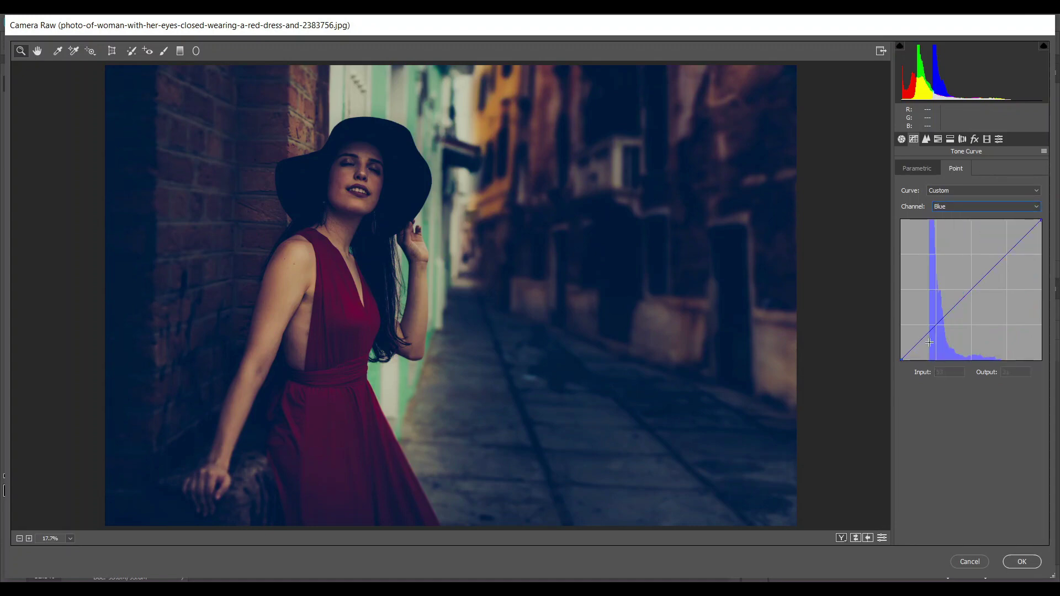
mouse_move(921, 372)
left_mouse_down()
mouse_move(905, 370)
mouse_move(912, 375)
left_mouse_up()
type("9")
key("Tab")
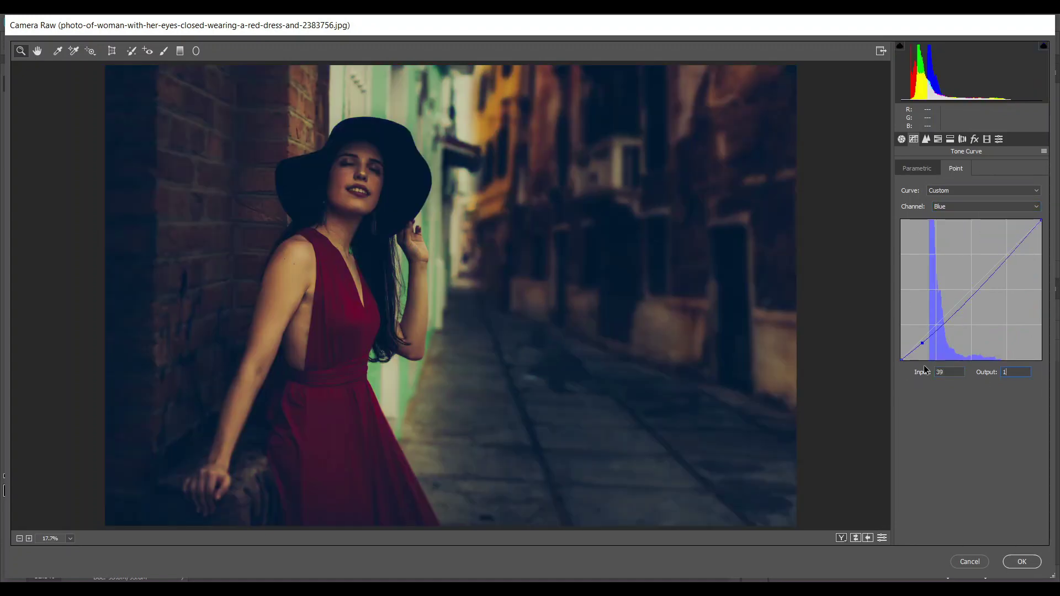
type("12")
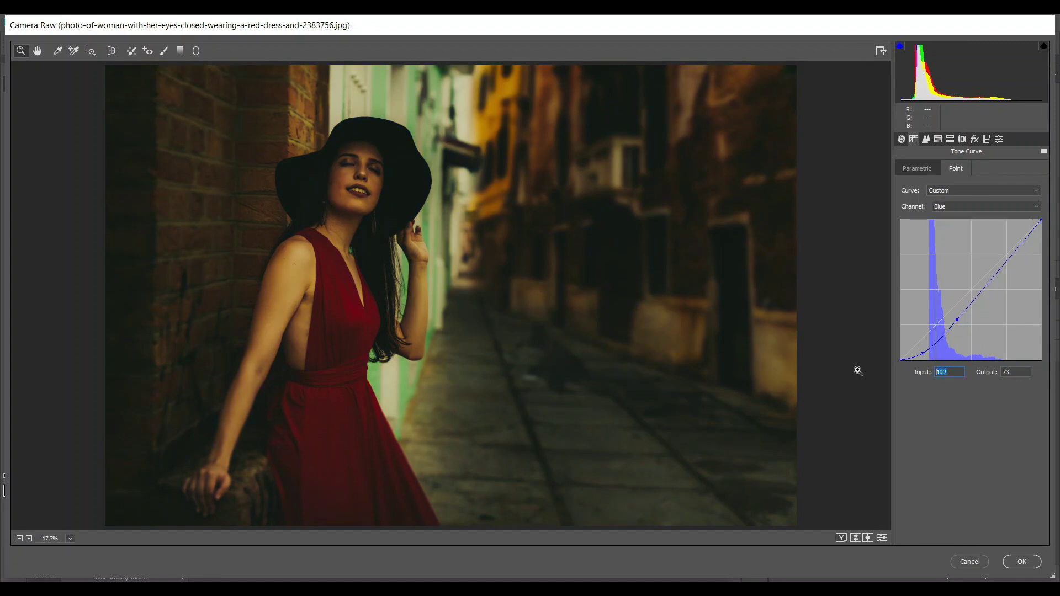
mouse_move(948, 337)
left_mouse_down()
mouse_move(948, 259)
mouse_move(948, 320)
left_mouse_up()
type("64")
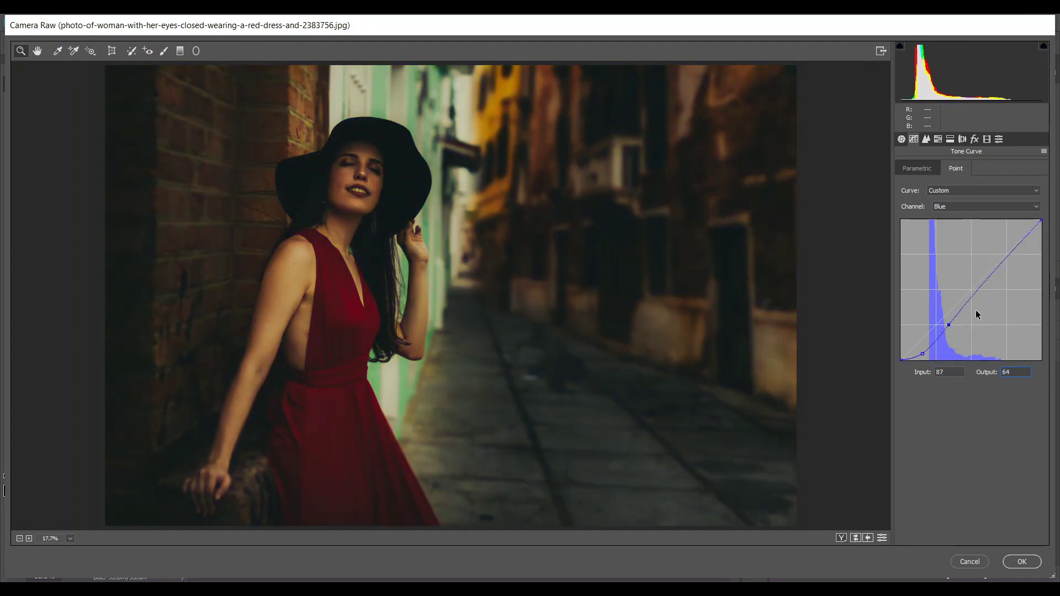
Step: Add two upper points to the Blue curve, at input 124, output 124 and at input 184, output 200
left_click(976, 288)
double_click(949, 372)
type("124")
key("Tab")
type("124")
left_click(999, 253)
double_click(950, 372)
type("184")
key("Tab")
type("200")
Step: Review the finished point curves of the Green, Red and RGB channels
left_click(983, 206)
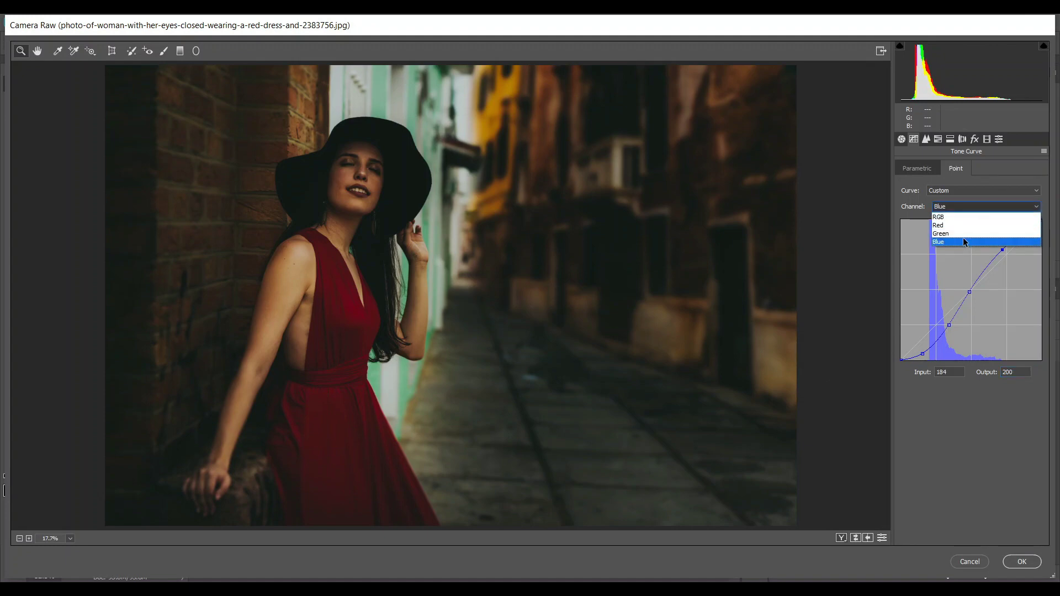
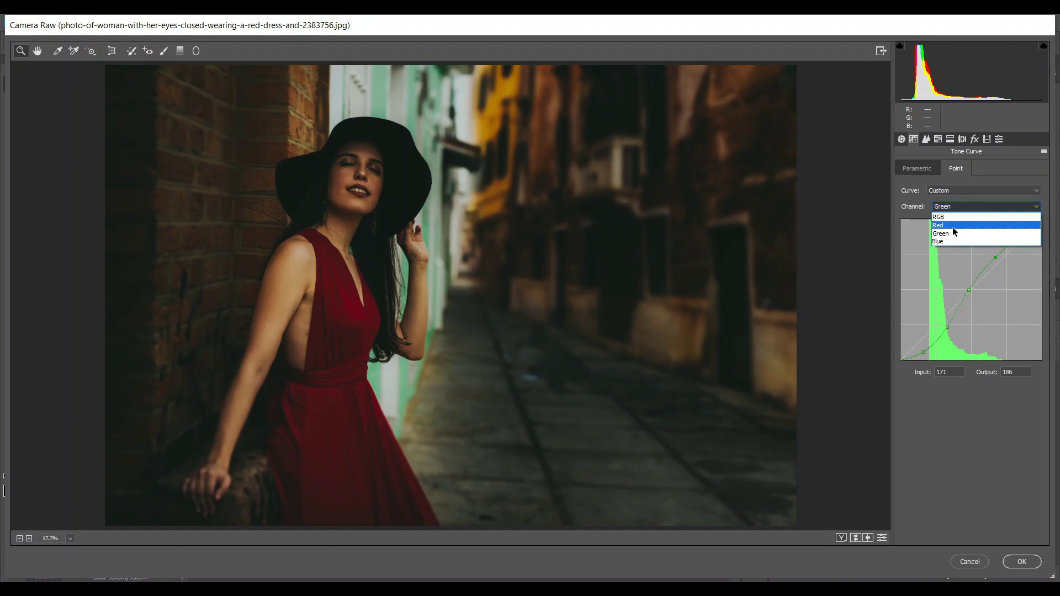
left_click(952, 225)
left_click(970, 207)
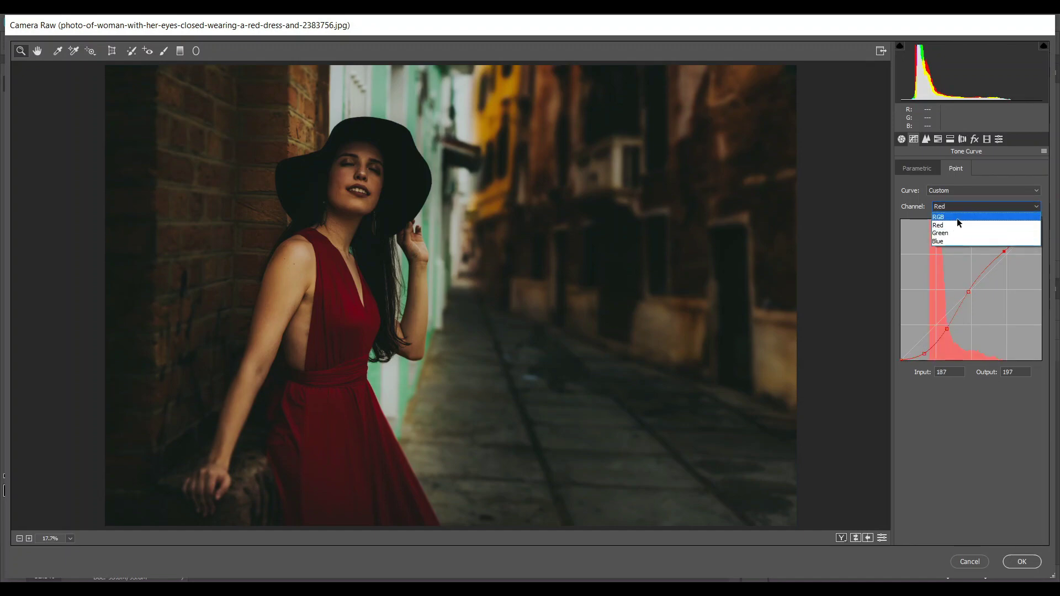
left_click(956, 217)
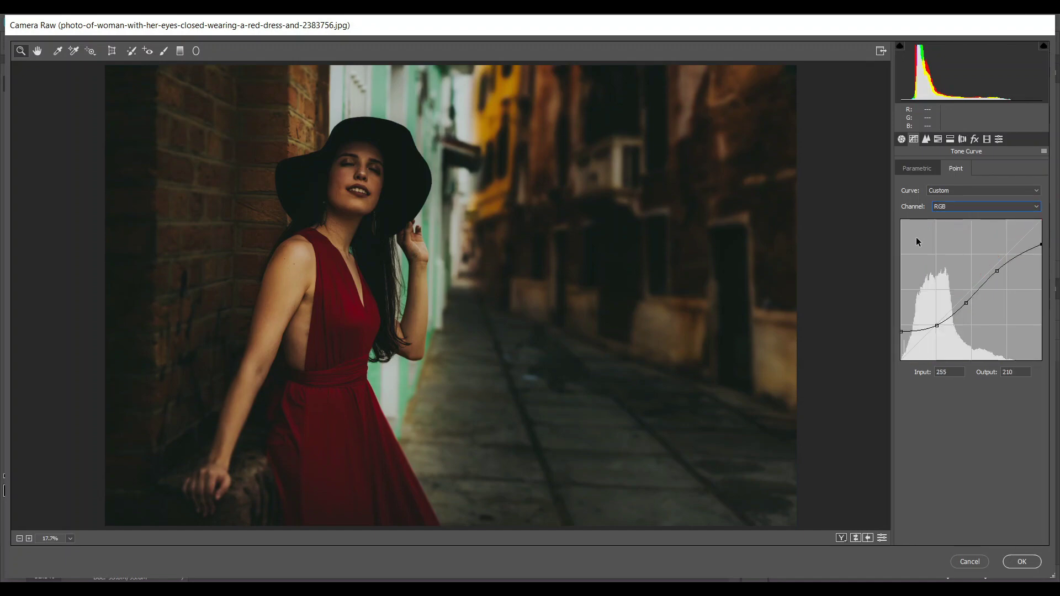
Step: Set the Detail sharpening Amount to 100 and Radius to 2.0
left_click(926, 139)
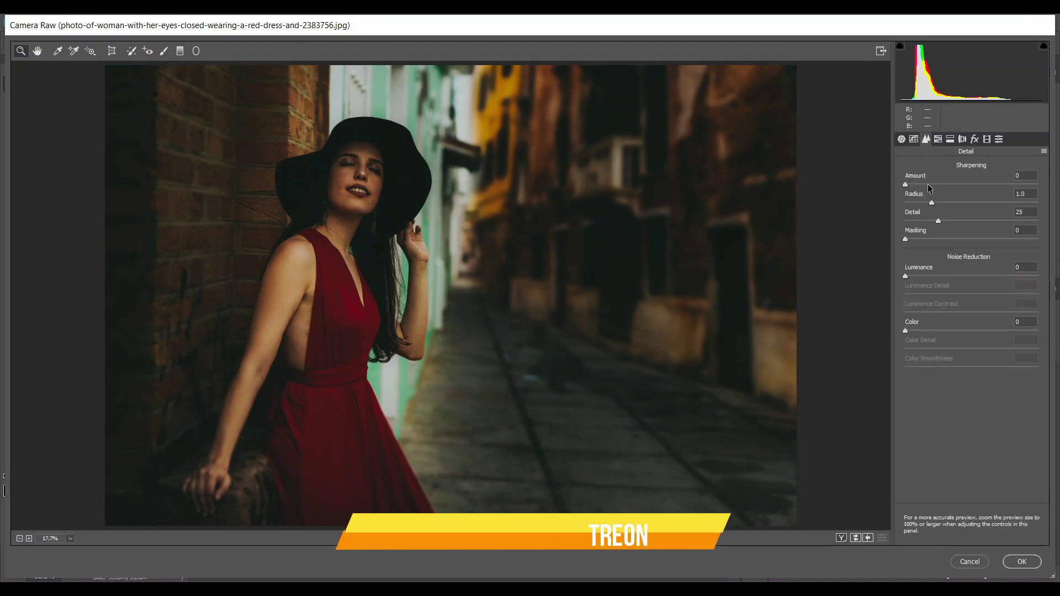
left_click_drag(931, 184, 1002, 184)
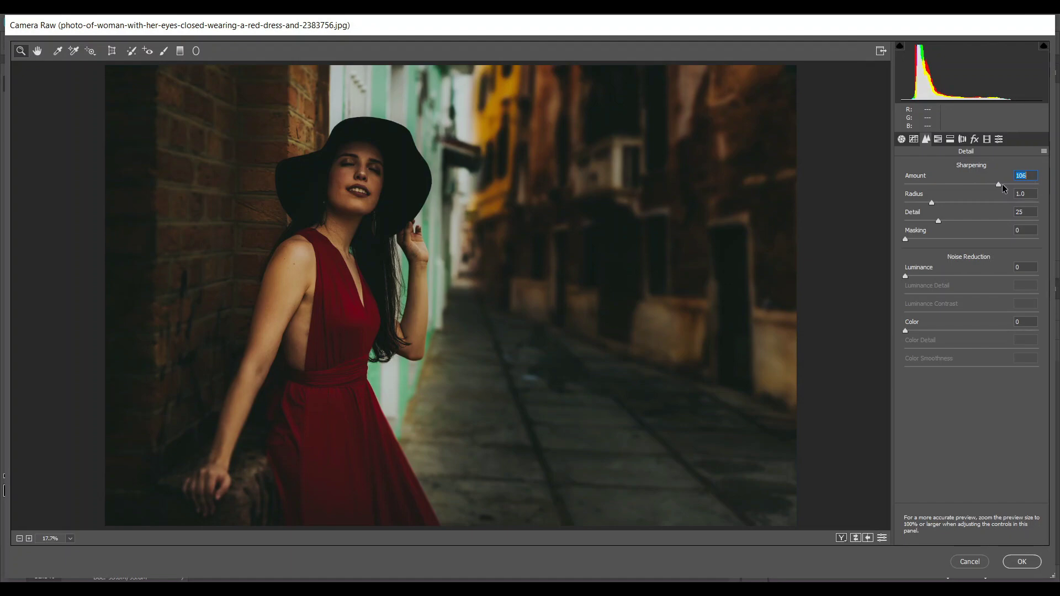
key("Down")
key("Down")
key("Down")
key("Down")
left_click_drag(934, 202, 943, 197)
type("2")
Step: Set the Color noise reduction to 100
left_click(928, 326)
type("100")
key("Return")
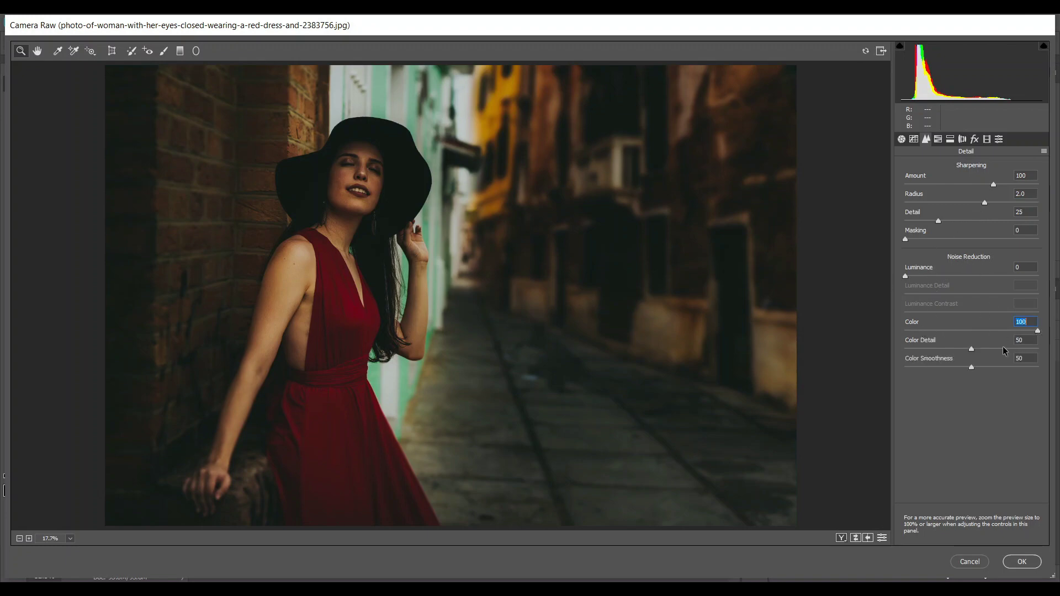
Step: Shift the warm HSL hues by setting Reds to -26, Oranges to -5 and Yellows to -43
left_click(938, 139)
left_click(909, 168)
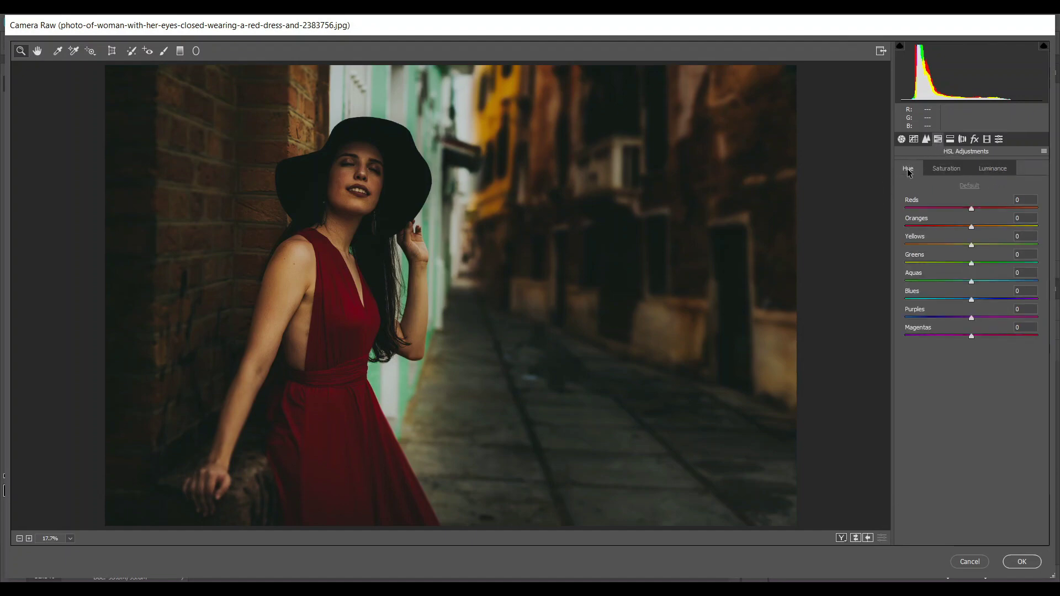
left_click(964, 208)
left_click_drag(959, 209, 945, 249)
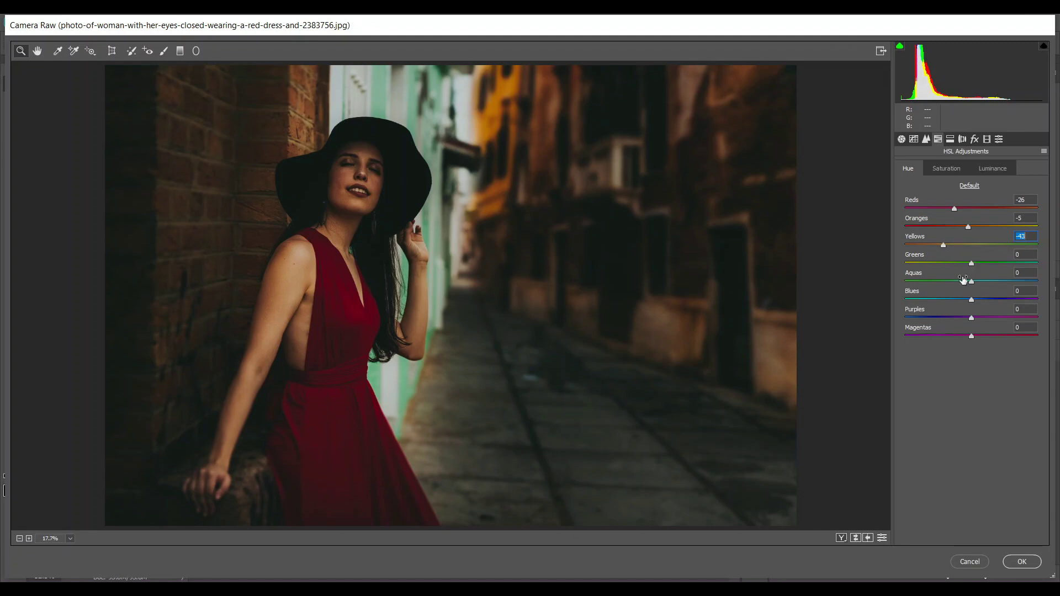
Step: Set the remaining HSL hues to Greens +2, Aquas -59, Blues +47, Purples +32 and Magentas +4
left_click_drag(975, 263, 929, 276)
left_click_drag(987, 299, 992, 299)
left_click_drag(1003, 300, 981, 317)
left_click_drag(970, 337, 975, 333)
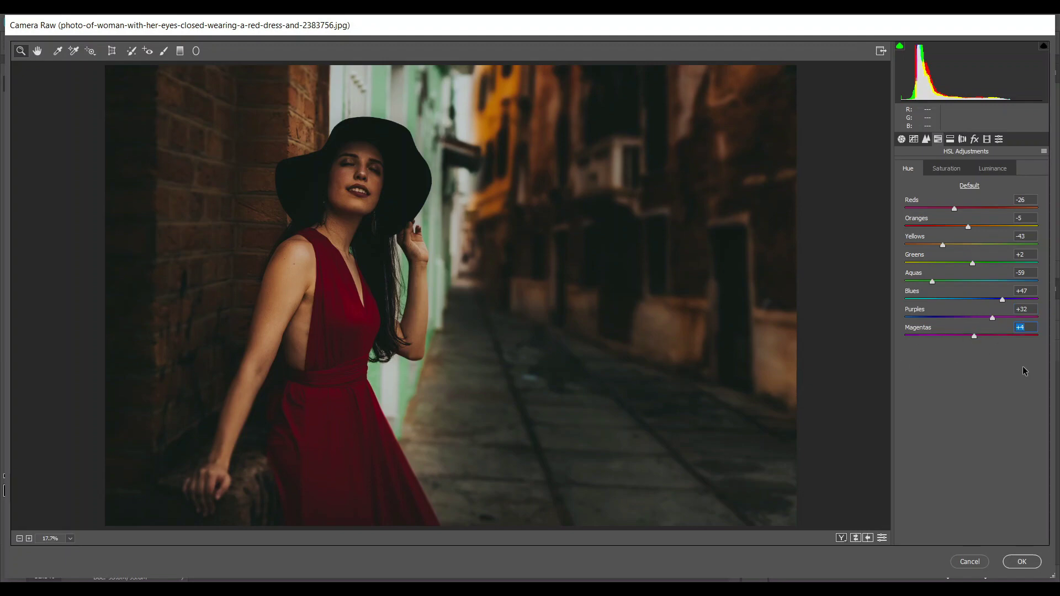
Step: Set the HSL saturation of Reds to +36 and Oranges to -27
left_click(957, 171)
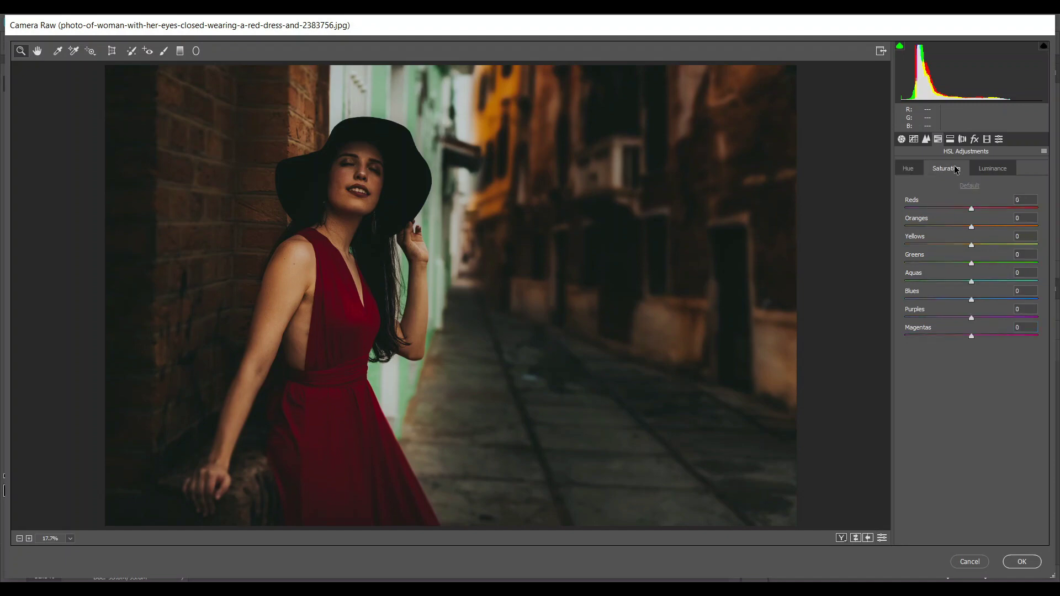
left_click(986, 208)
left_click_drag(994, 208, 995, 209)
left_click(956, 226)
key("Down")
key("Down")
key("Down")
key("Down")
key("Down")
key("Down")
Step: Set the HSL saturation of Yellows to -46, Greens to -69 and Aquas to -10, and lower Blues and Magentas
left_click_drag(971, 245, 929, 264)
left_click(965, 282)
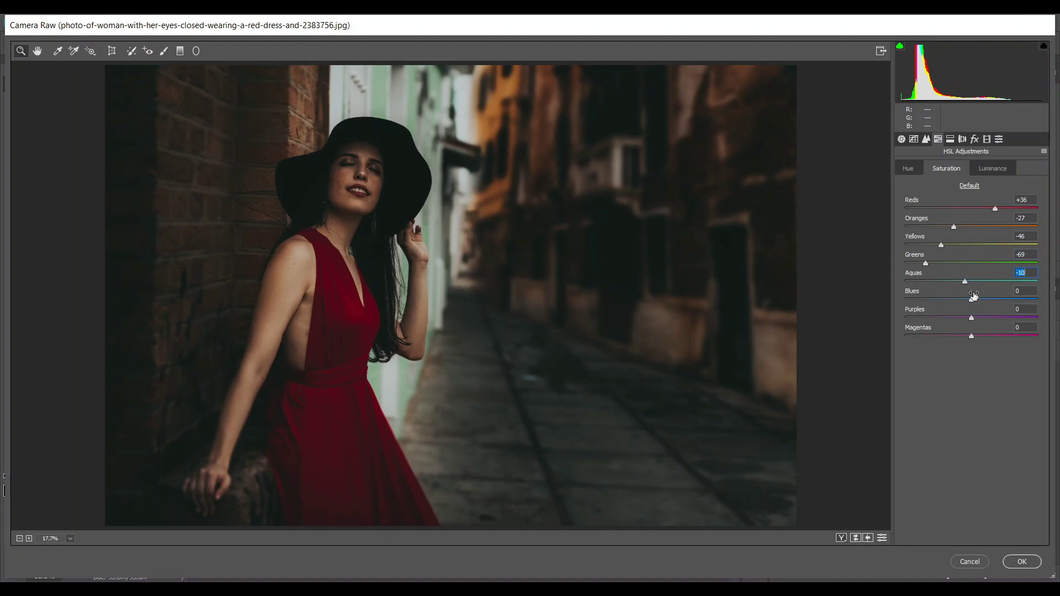
left_click_drag(971, 300, 947, 338)
Step: Set the HSL luminance to Reds +1, Oranges +20, Aquas -12 and Blues -40
left_click(998, 171)
left_click(973, 209)
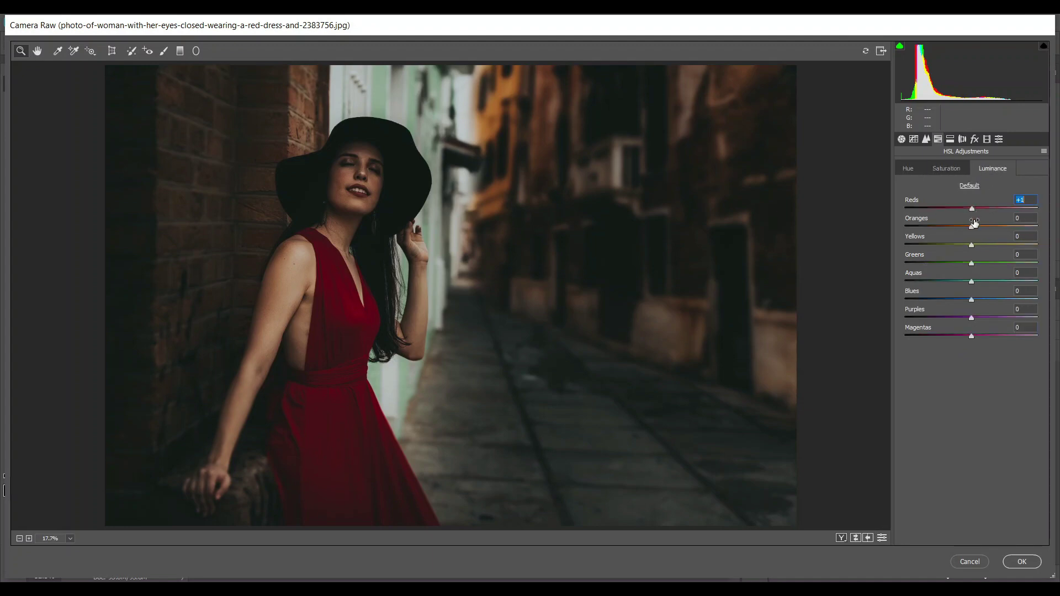
left_click_drag(981, 227, 986, 227)
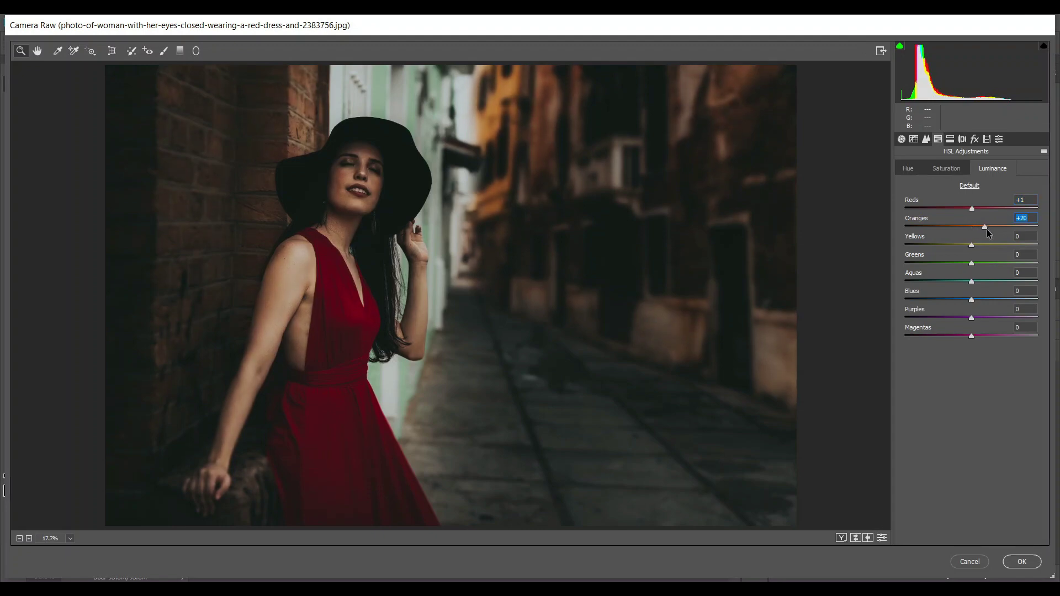
left_click_drag(972, 282, 967, 281)
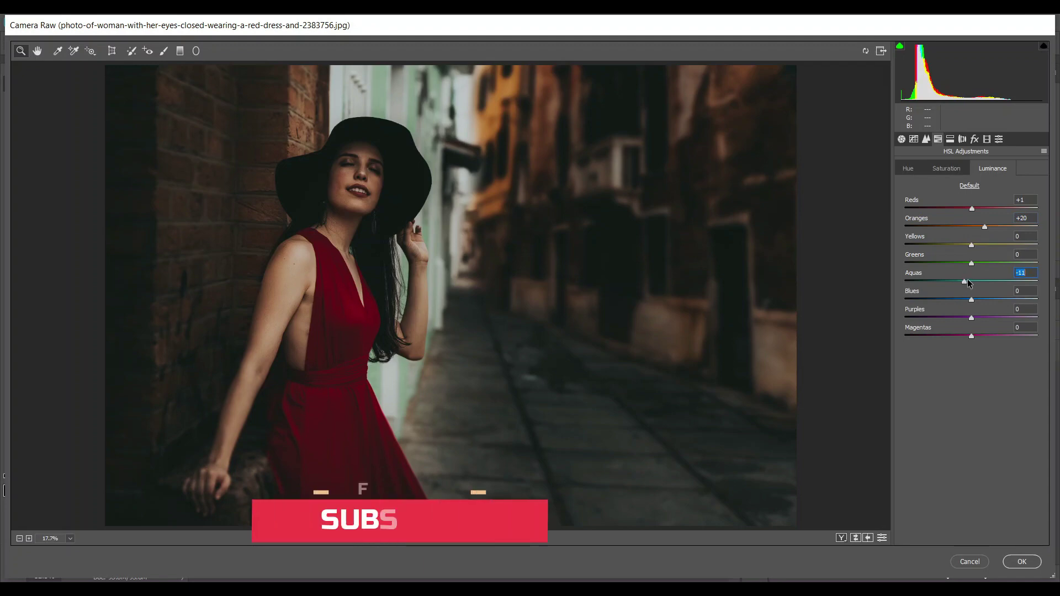
left_click(944, 300)
left_click_drag(944, 301, 945, 300)
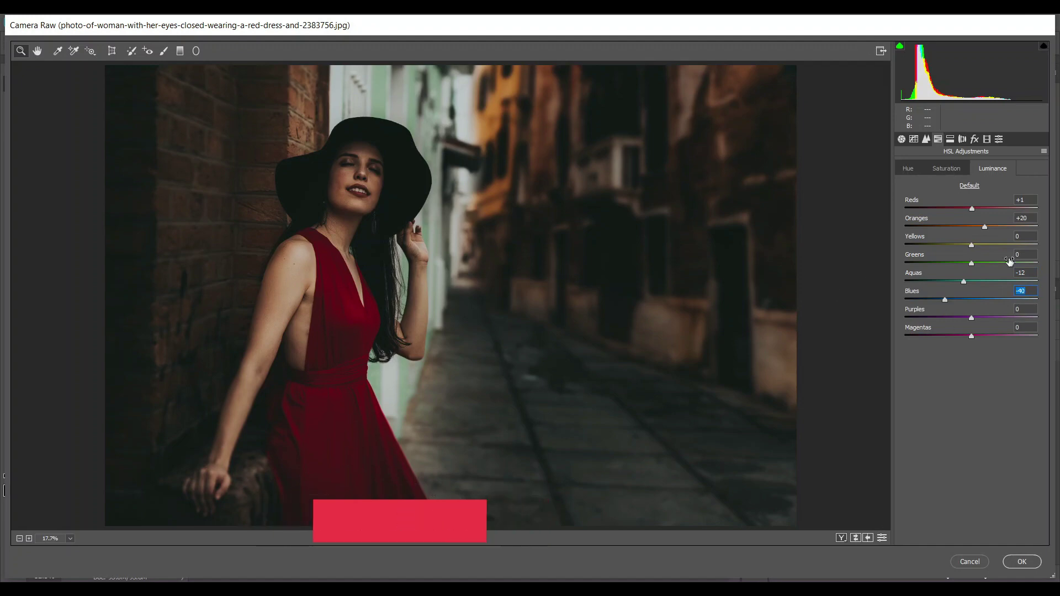
Step: Tint the split-toning Highlights with Hue 37 and Saturation 1
left_click(949, 138)
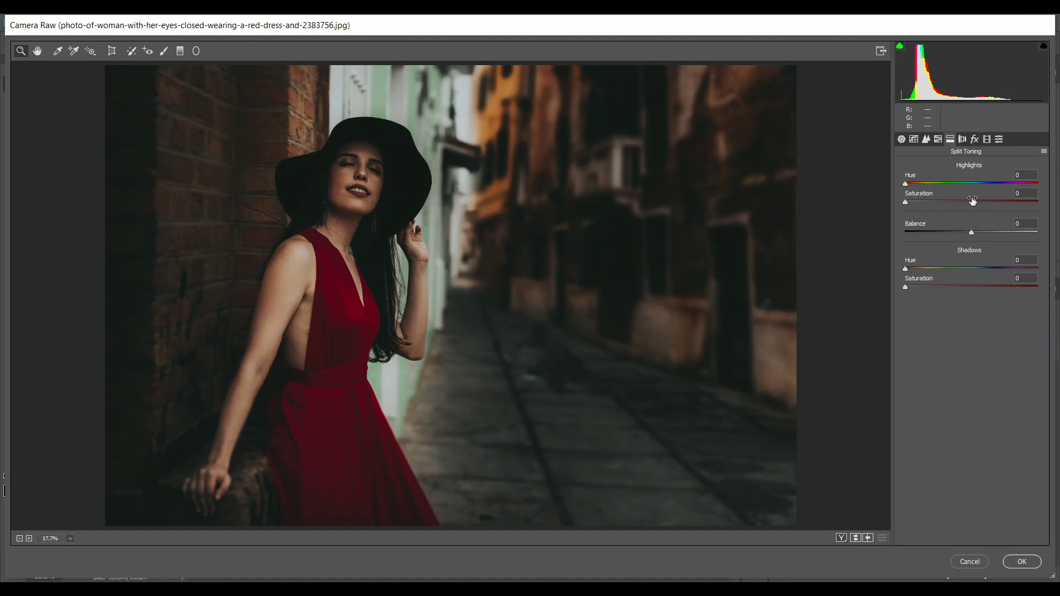
mouse_move(923, 186)
left_mouse_down()
mouse_move(939, 184)
mouse_move(918, 184)
left_mouse_up()
left_click(918, 202)
mouse_move(919, 204)
left_mouse_down()
mouse_move(865, 204)
mouse_move(916, 204)
left_mouse_up()
key("Up")
Step: Tint the split-toning Shadows with Hue 76 and a Saturation slightly above 18
left_click(925, 269)
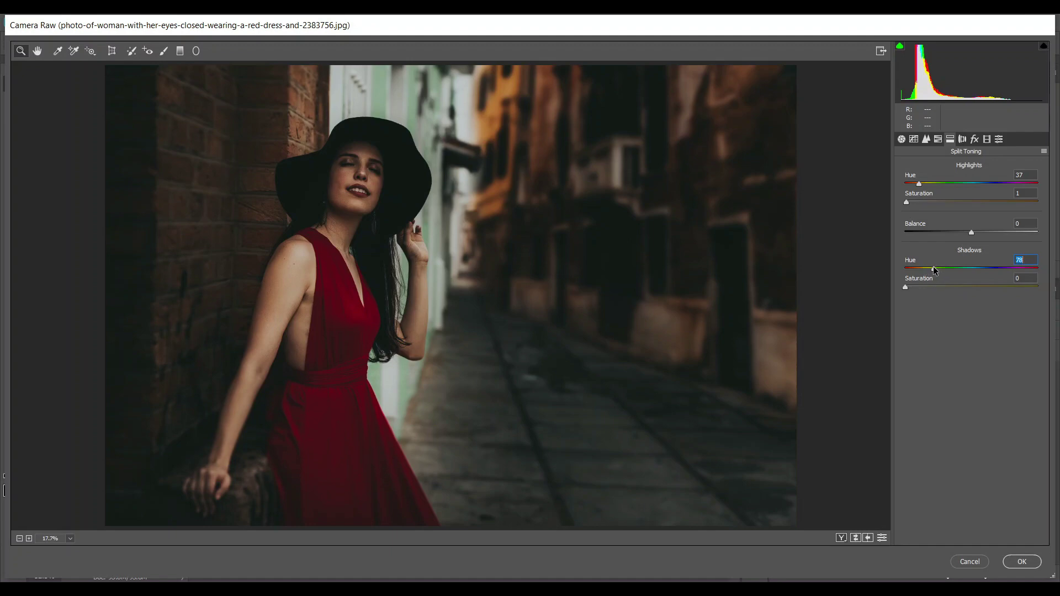
left_click(932, 269)
left_click(933, 269)
left_click(928, 287)
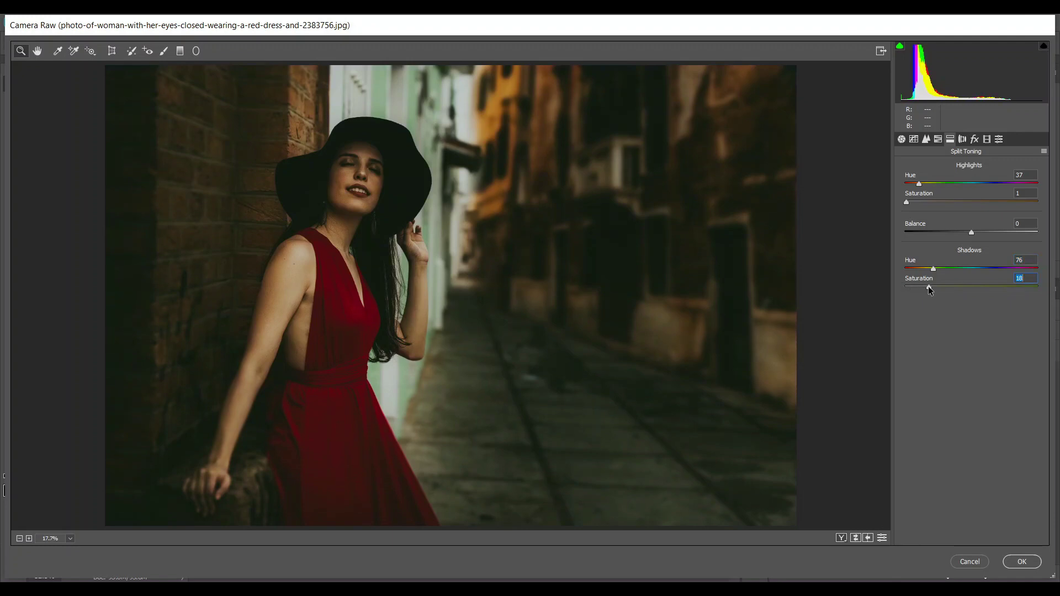
left_click(931, 287)
Step: Add grain with Amount 46 and Size 45, and set the post-crop vignetting Amount to -16
left_click(974, 139)
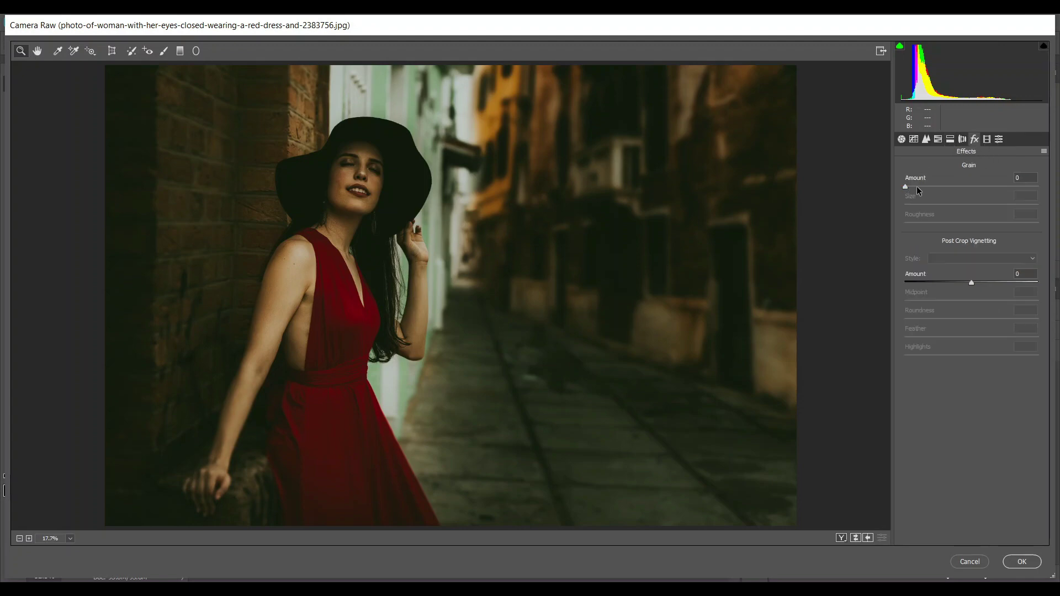
left_click_drag(916, 187, 965, 194)
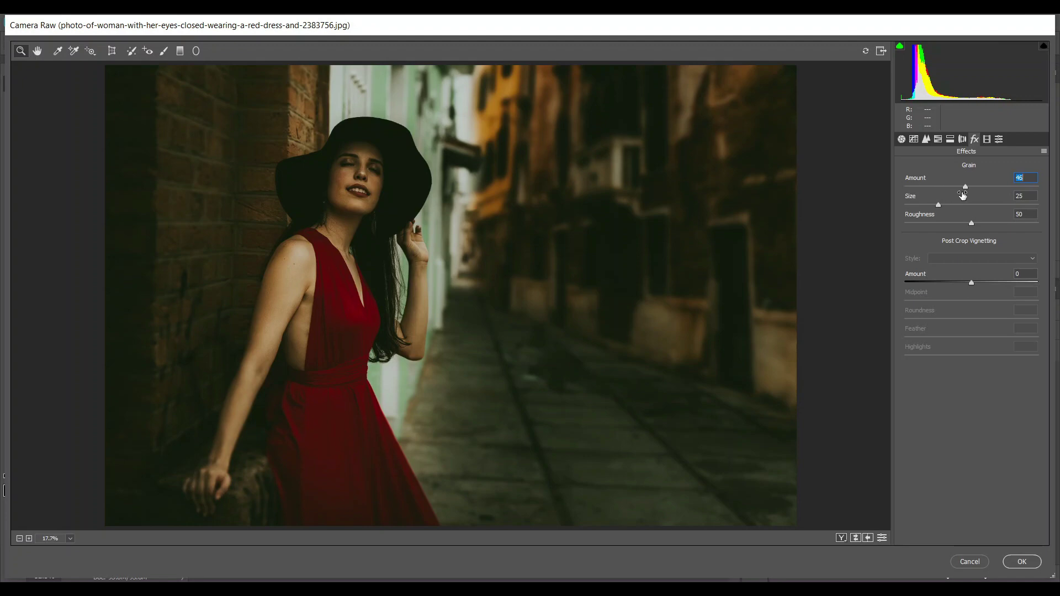
left_click(965, 208)
mouse_move(971, 282)
left_mouse_down()
mouse_move(952, 280)
mouse_move(961, 281)
left_mouse_up()
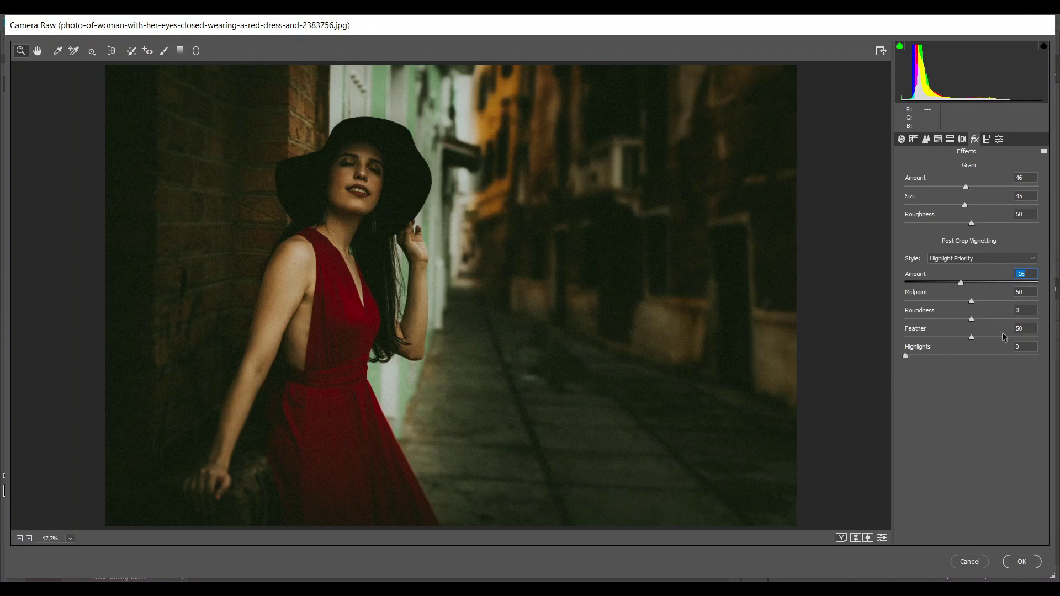
Step: Calibrate the Shadows Tint to -2 and the Red Primary to Hue +26 and Saturation +15
left_click(987, 139)
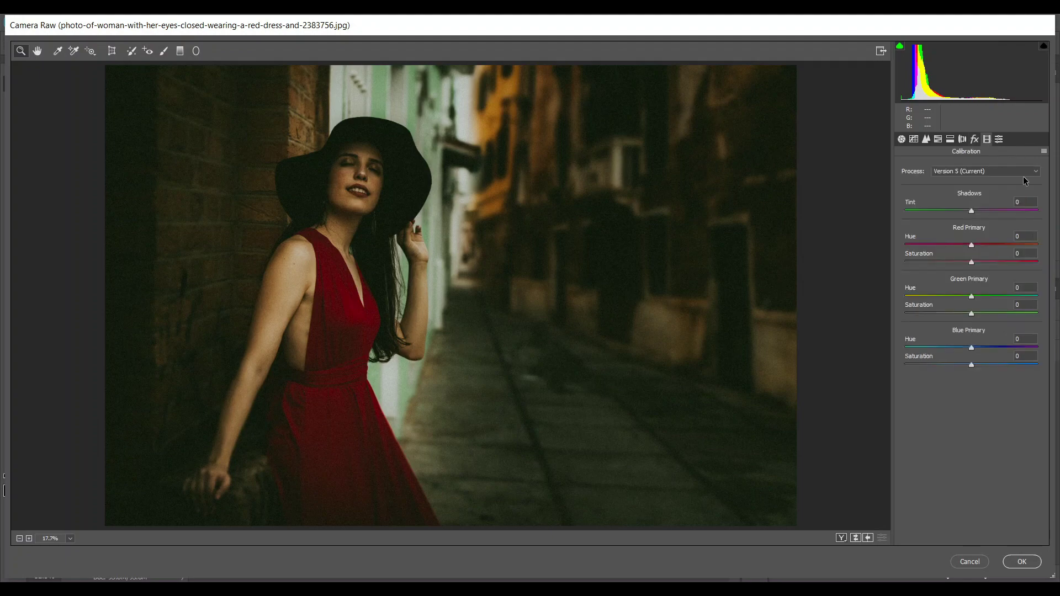
left_click(970, 210)
left_click_drag(971, 211, 969, 211)
left_click_drag(971, 245, 982, 246)
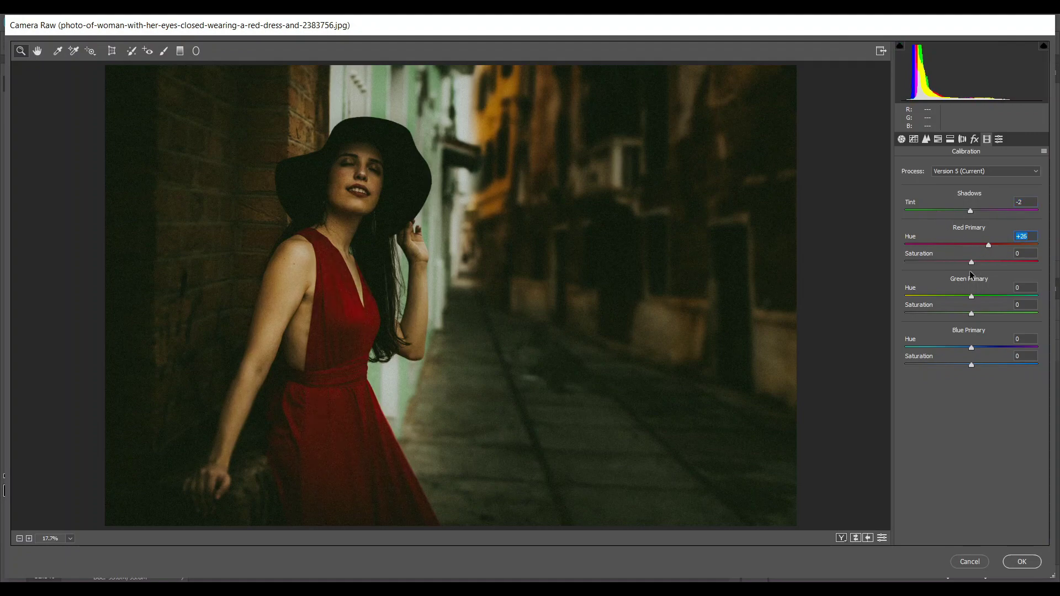
left_click_drag(972, 262, 980, 260)
Step: Set the calibration Green Primary Hue to +44 and the Blue Primary to Hue -11 and Saturation +32
left_click_drag(972, 297, 999, 296)
left_click(964, 347)
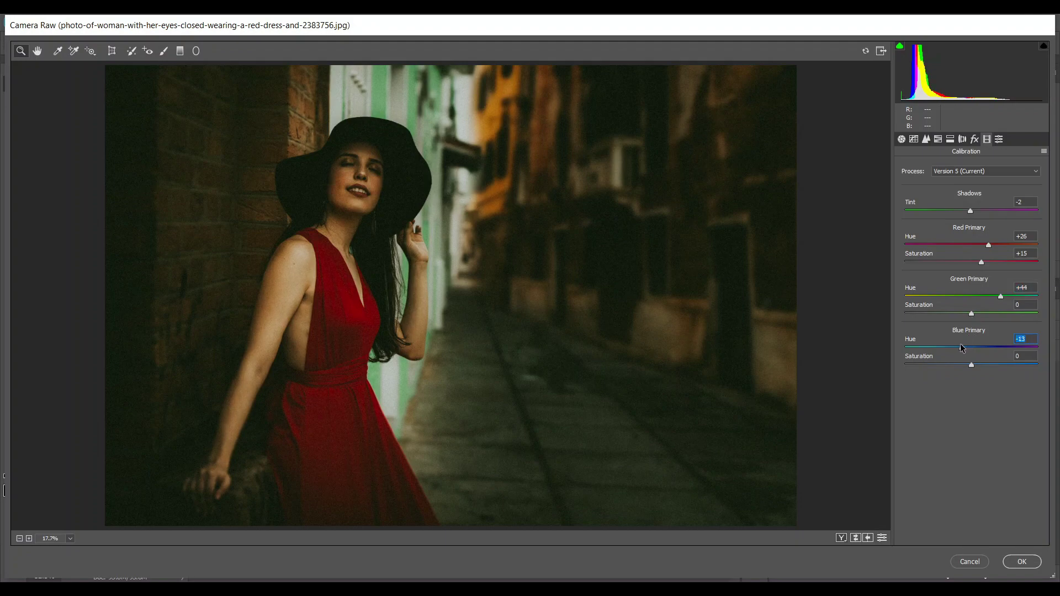
left_click_drag(960, 344, 964, 347)
left_click_drag(972, 365, 994, 365)
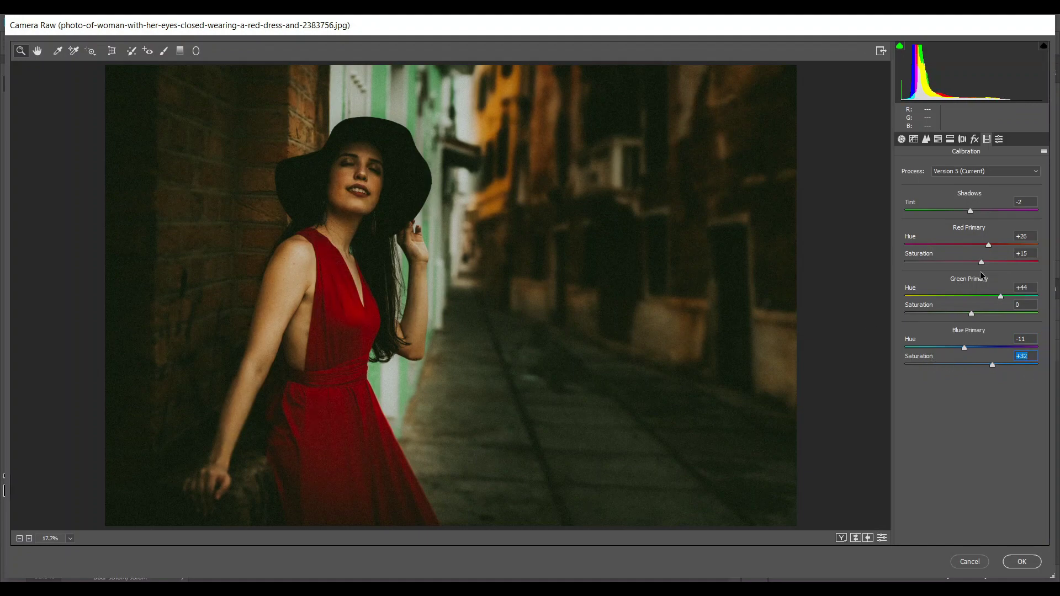
Step: Compare the graded portrait side by side with the original, looking closely at the woman
left_click(901, 139)
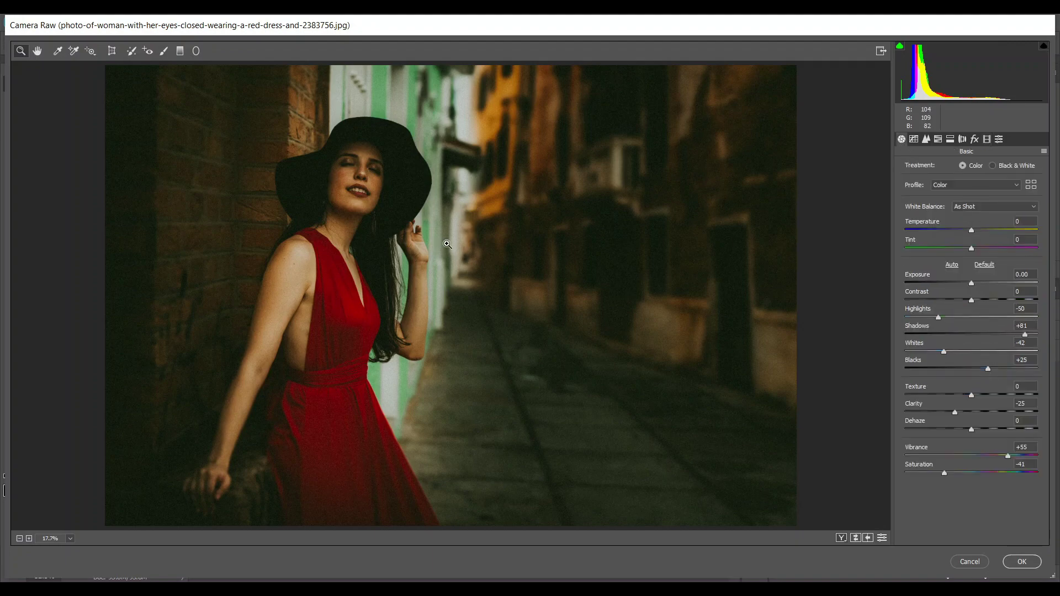
key("q")
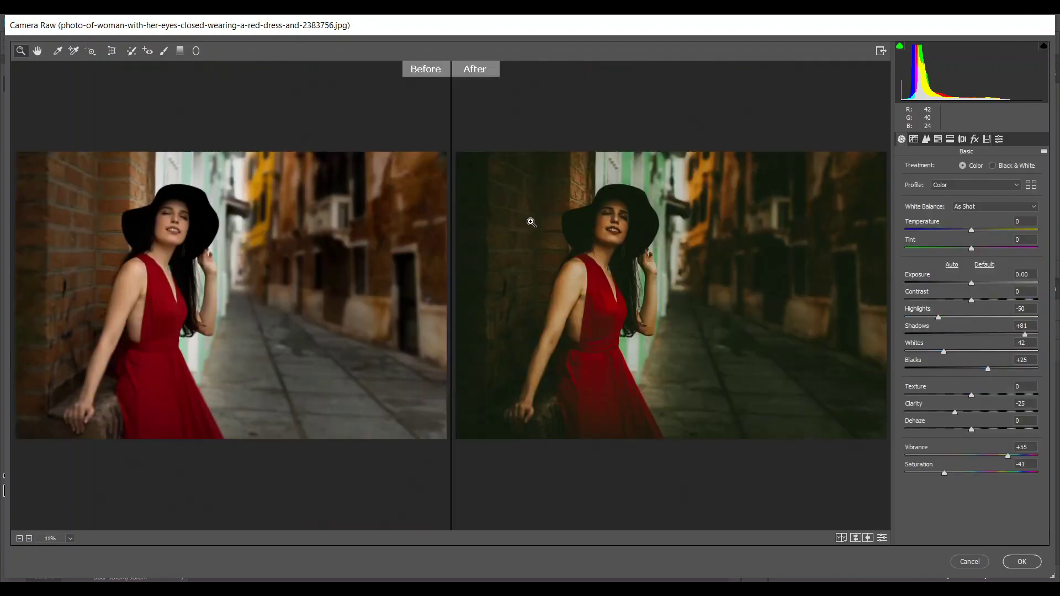
scroll(589, 244, "up", 3)
scroll(553, 213, "down", 1)
scroll(553, 213, "up", 3)
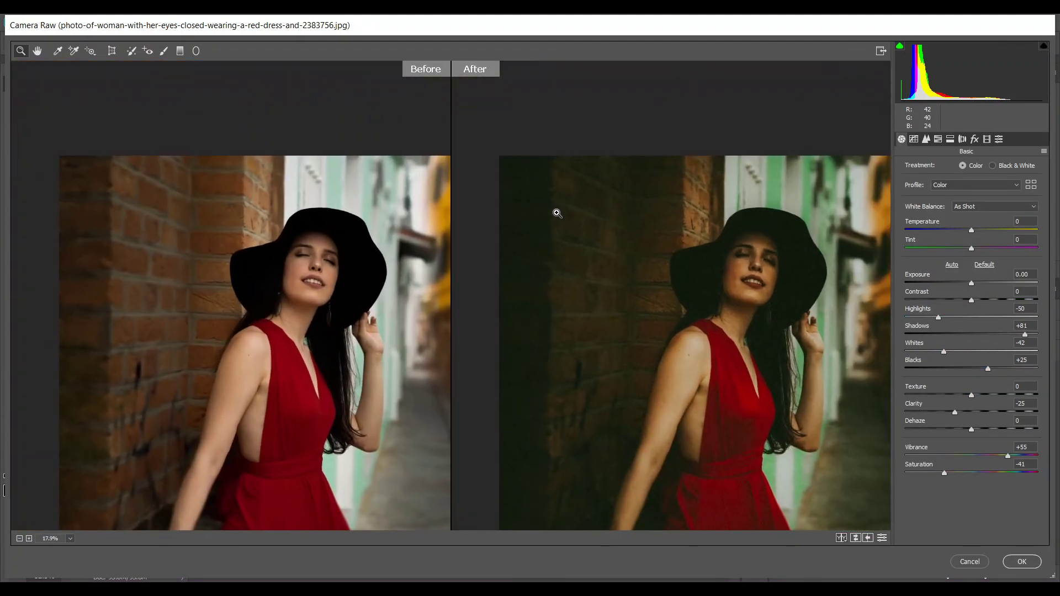
left_click_drag(567, 203, 527, 185)
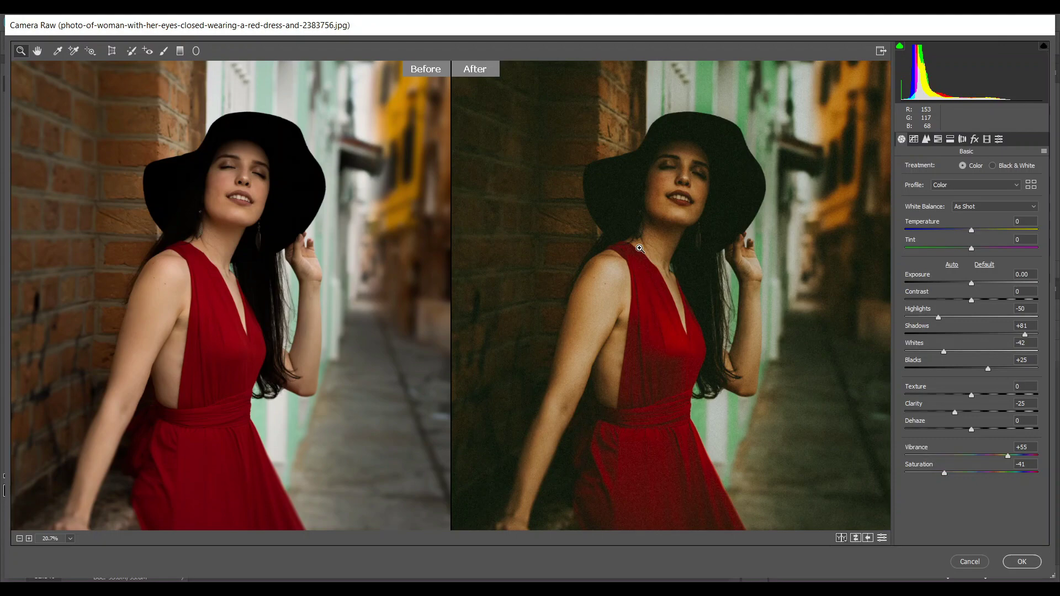
Step: Apply the Camera Raw adjustments to Layer 1 and compare the result with the original by toggling the layer's visibility
left_click(1021, 561)
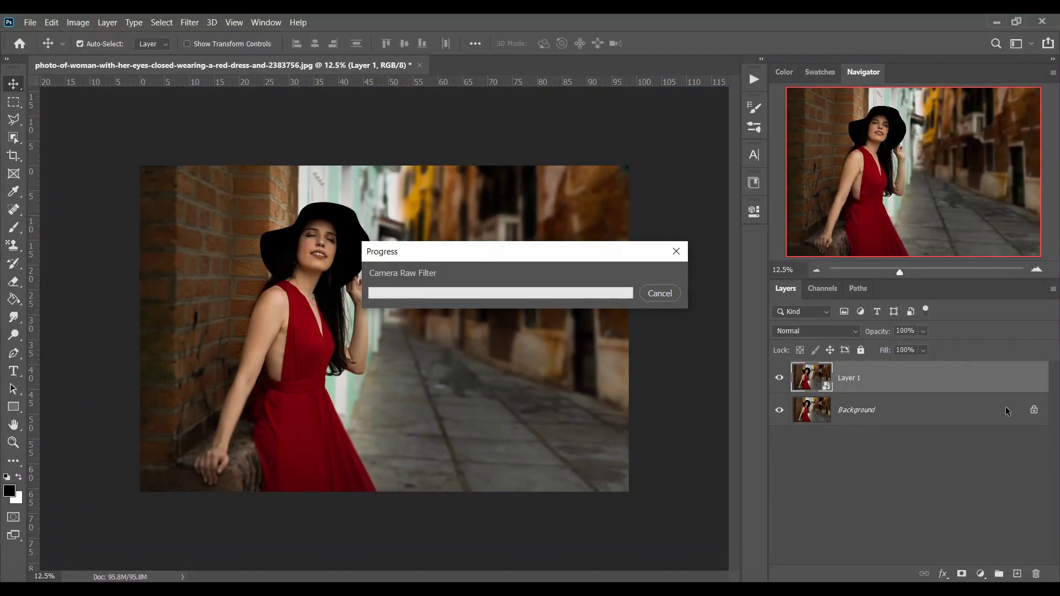
left_click(780, 378)
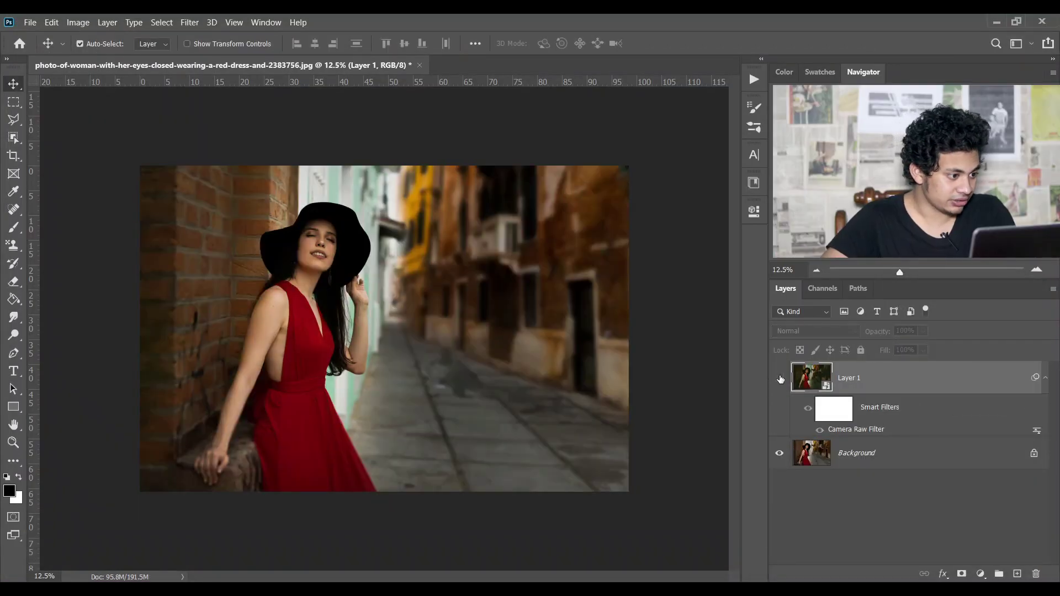
left_click(779, 378)
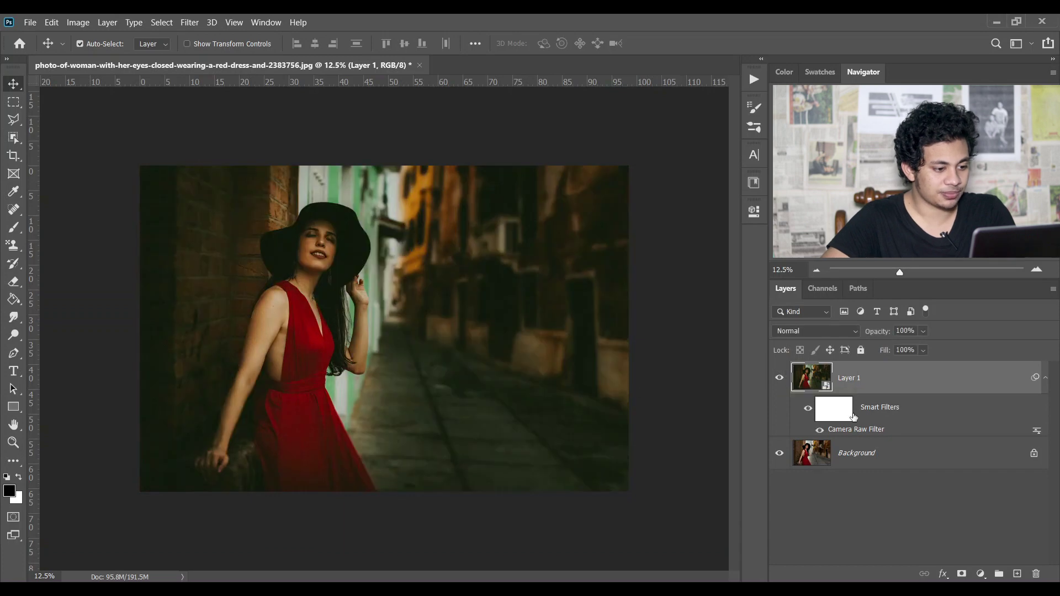
Step: Collapse Layer 1's smart filters and add a Gradient Map adjustment layer above it using the Violet, Orange preset
left_click(1048, 376)
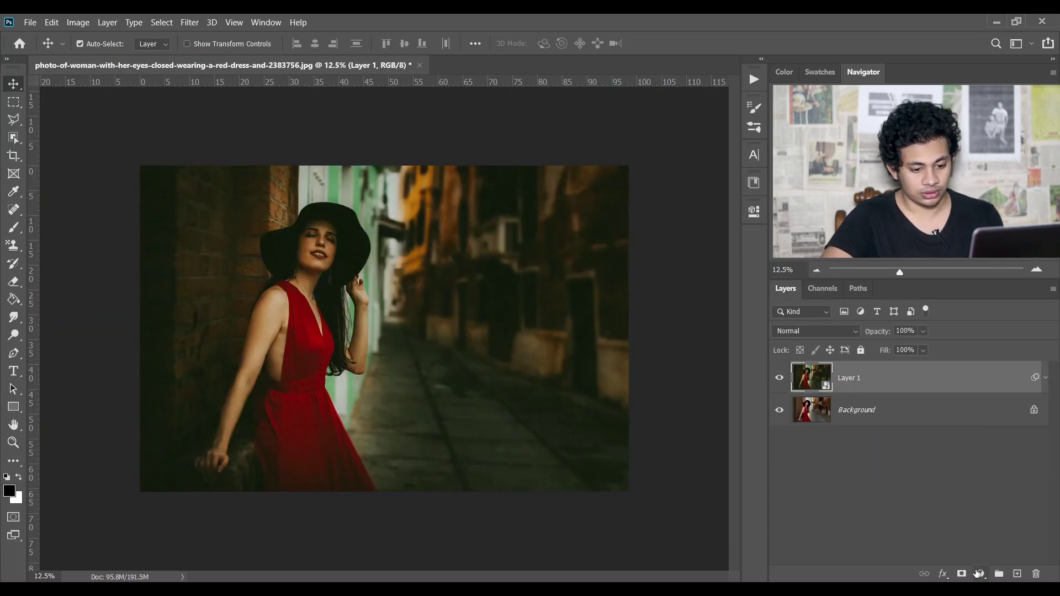
left_click(980, 574)
left_click(978, 550)
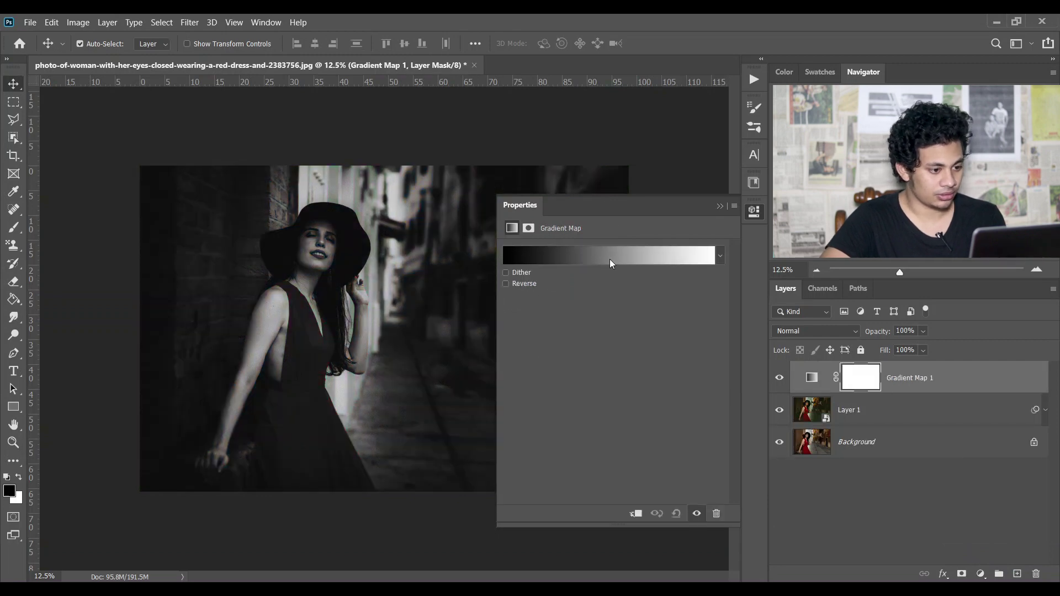
left_click(610, 263)
left_click_drag(596, 166, 533, 222)
left_click(517, 285)
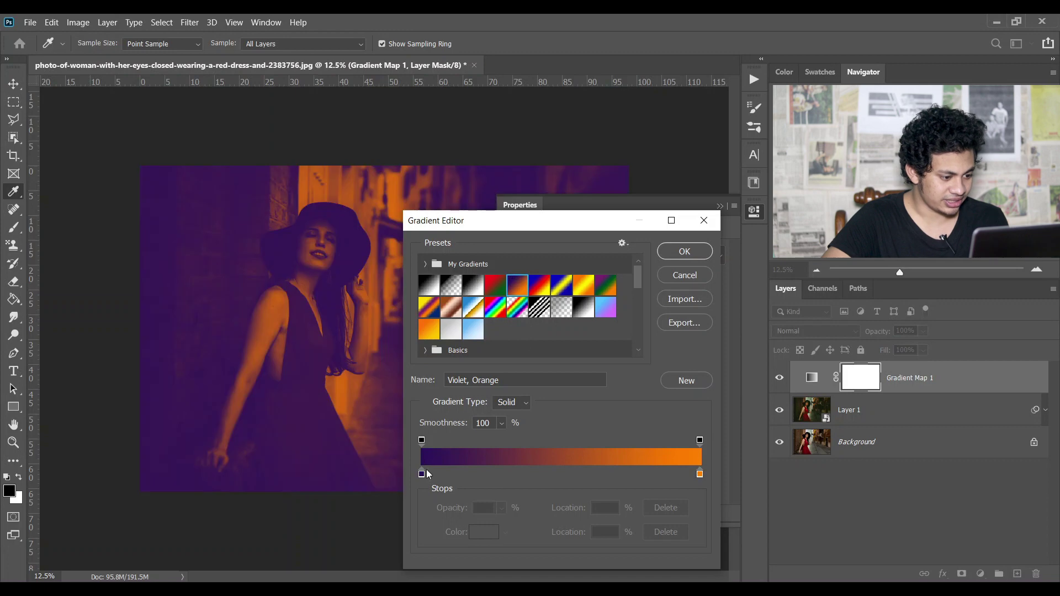
Step: Change the gradient's violet colour stop to dark blue #002f4d and accept the edited gradient for the Gradient Map
double_click(422, 474)
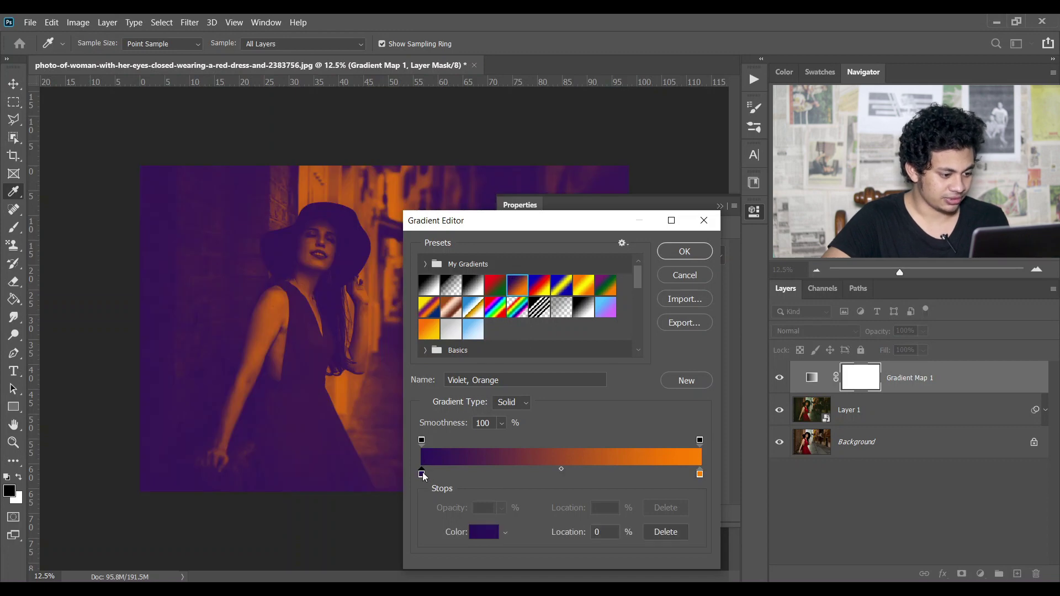
left_click_drag(711, 227, 412, 229)
left_click_drag(498, 335, 498, 350)
left_click(470, 340)
double_click(525, 484)
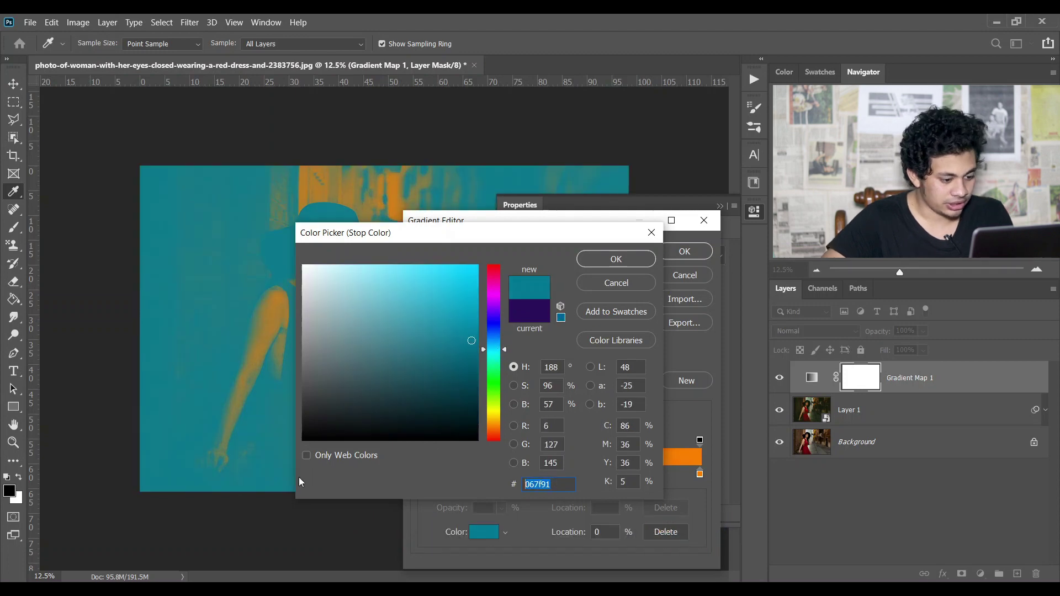
type("00")
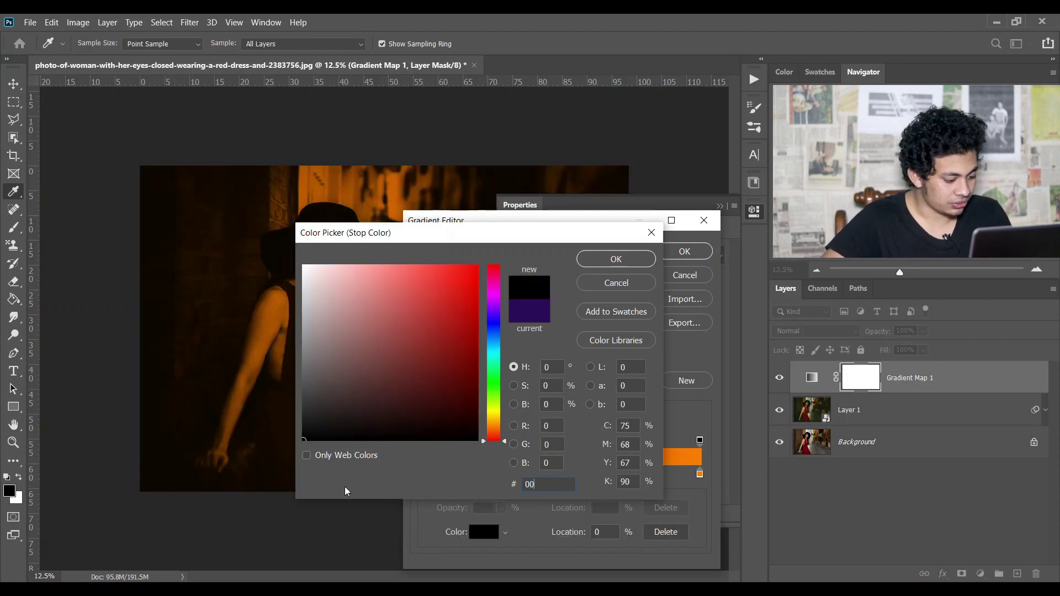
type("2f4d")
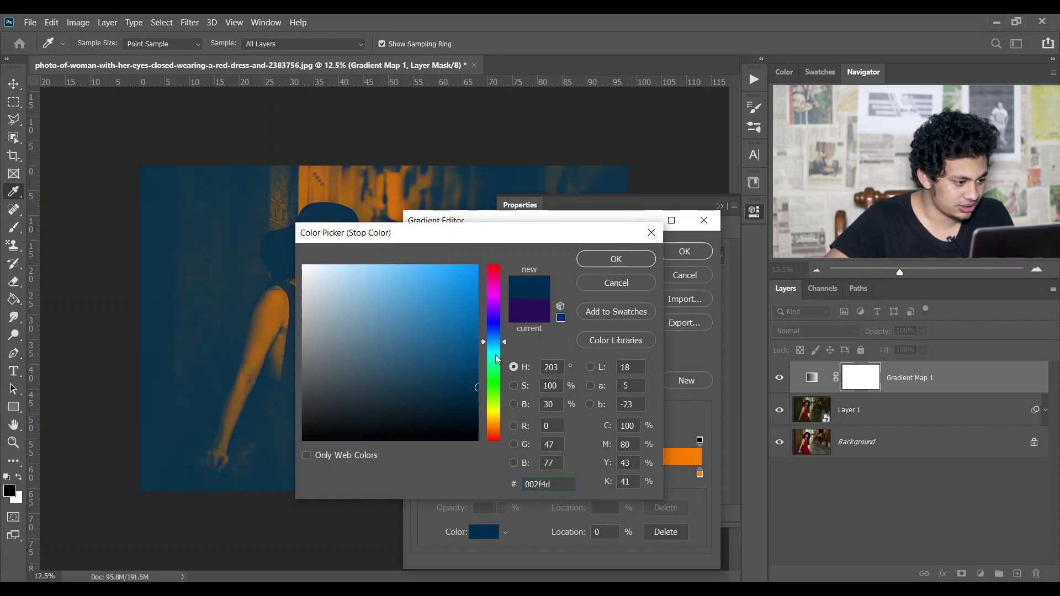
left_click_drag(521, 237, 617, 310)
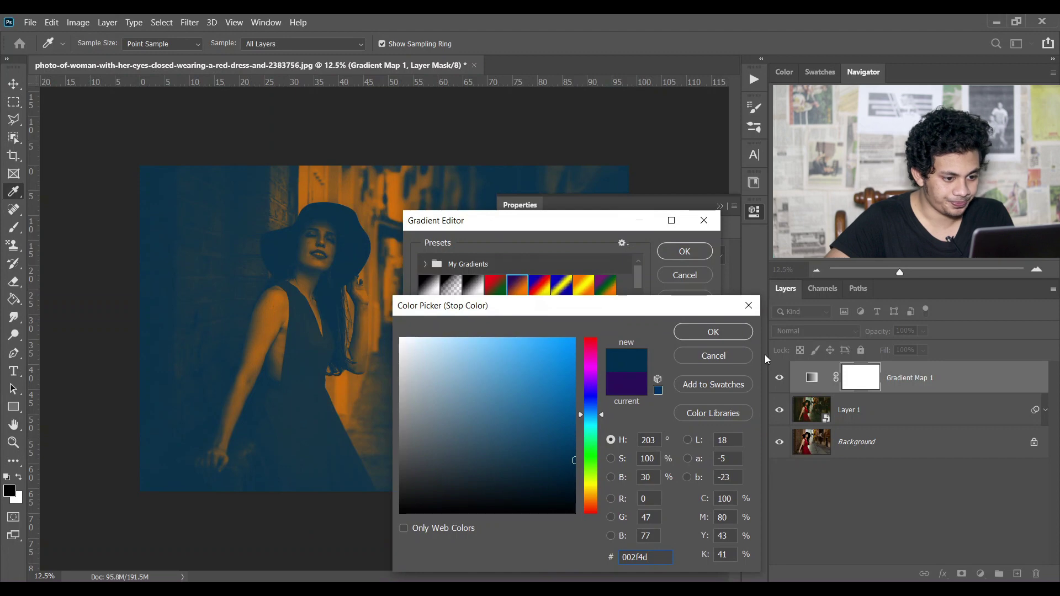
left_click(703, 331)
left_click(684, 251)
key("v")
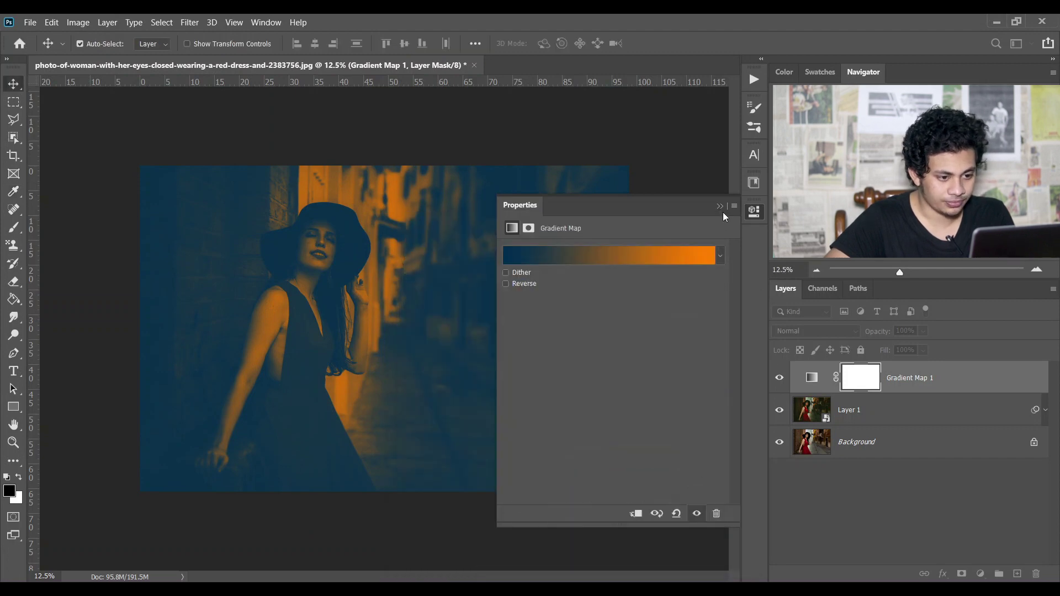
Step: Blend the Gradient Map layer in Soft Light at 29% opacity and toggle its visibility to compare the effect
left_click(806, 331)
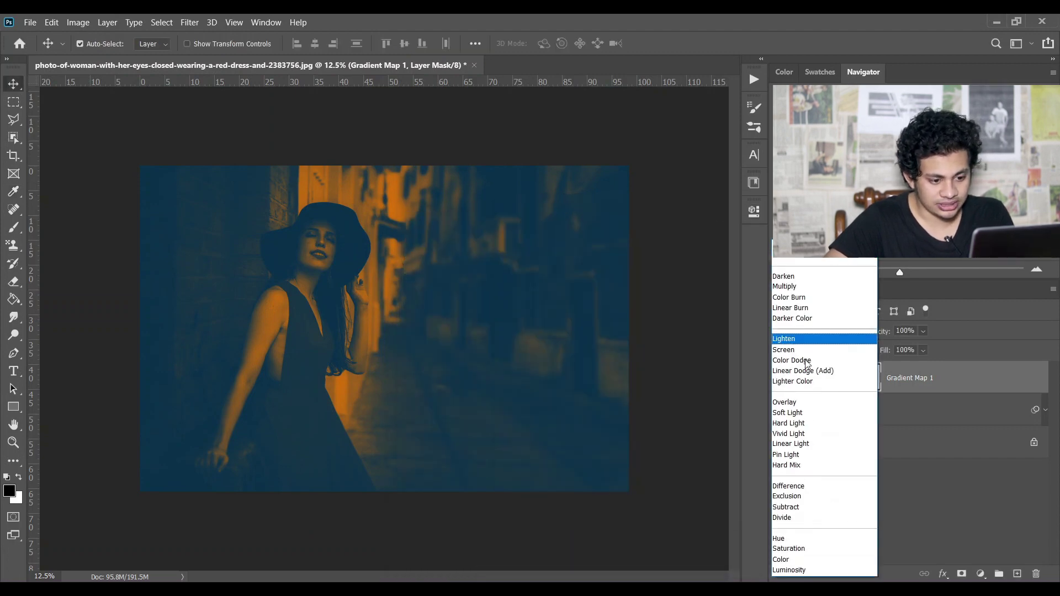
left_click(792, 416)
left_click(921, 331)
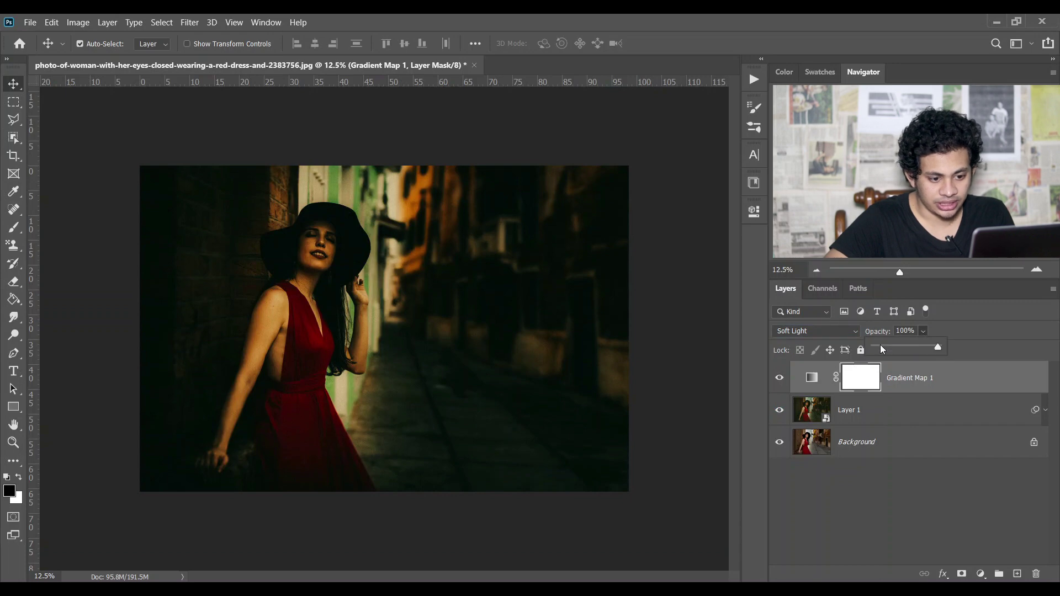
left_click_drag(881, 349, 886, 348)
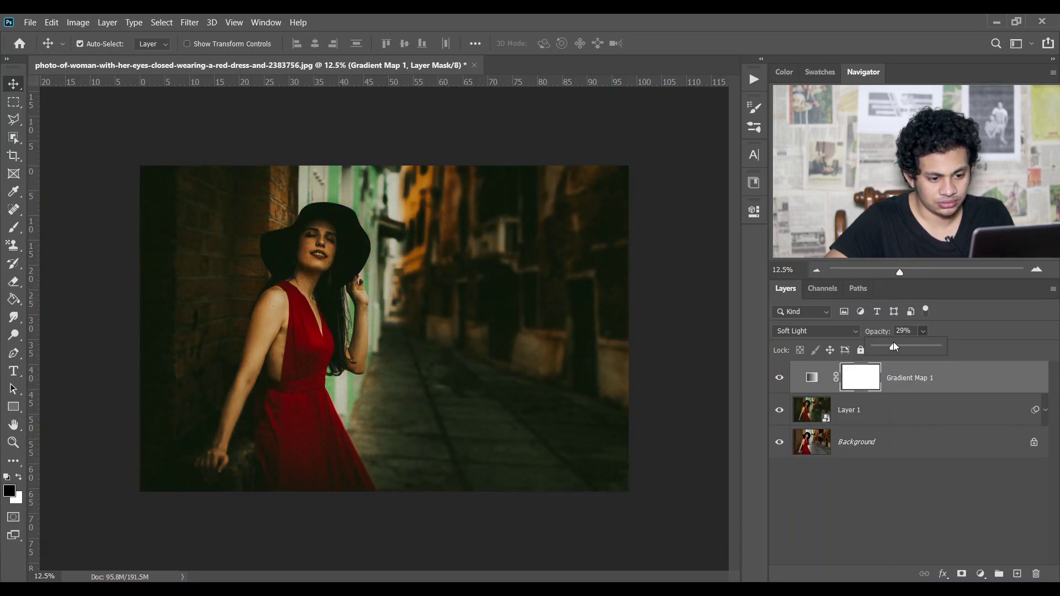
left_click(776, 379)
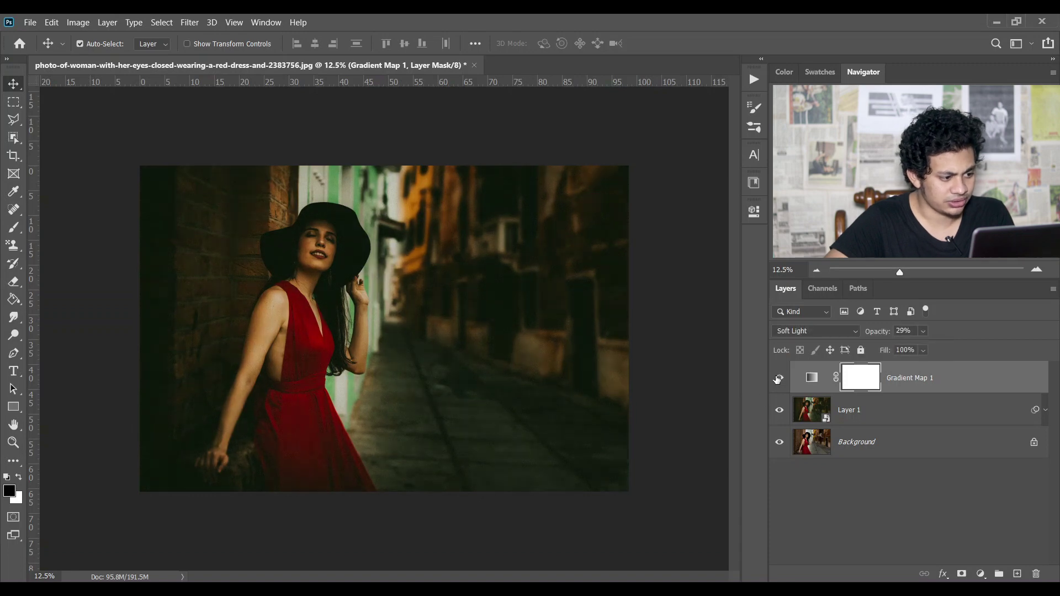
left_click(780, 379)
left_click(780, 379)
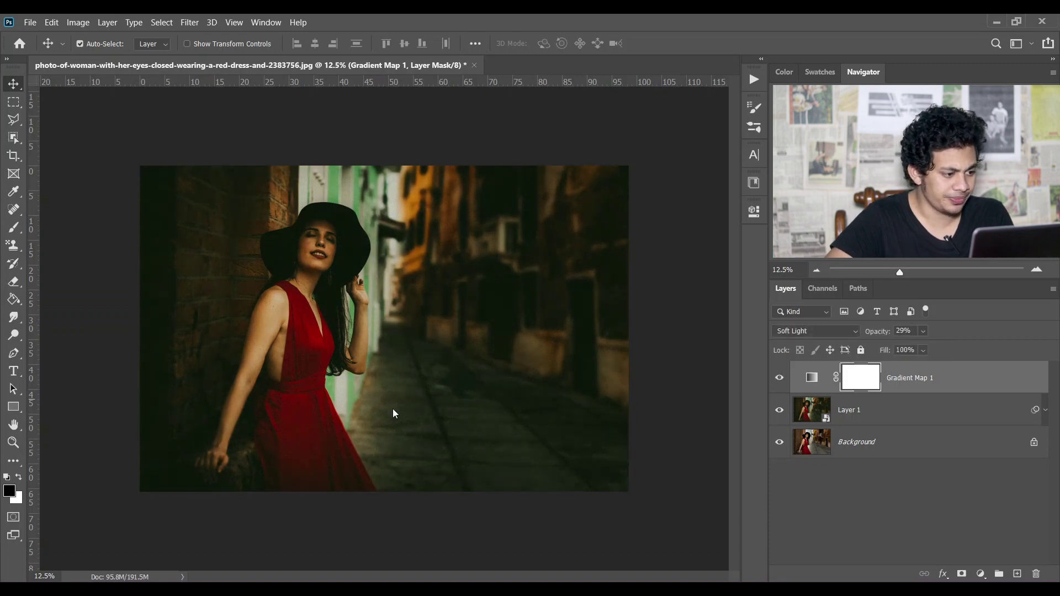
Step: Draw a black rectangle shape across the woman's torso and size it to 2100 px wide by 900 px high
scroll(396, 414, "up", 2)
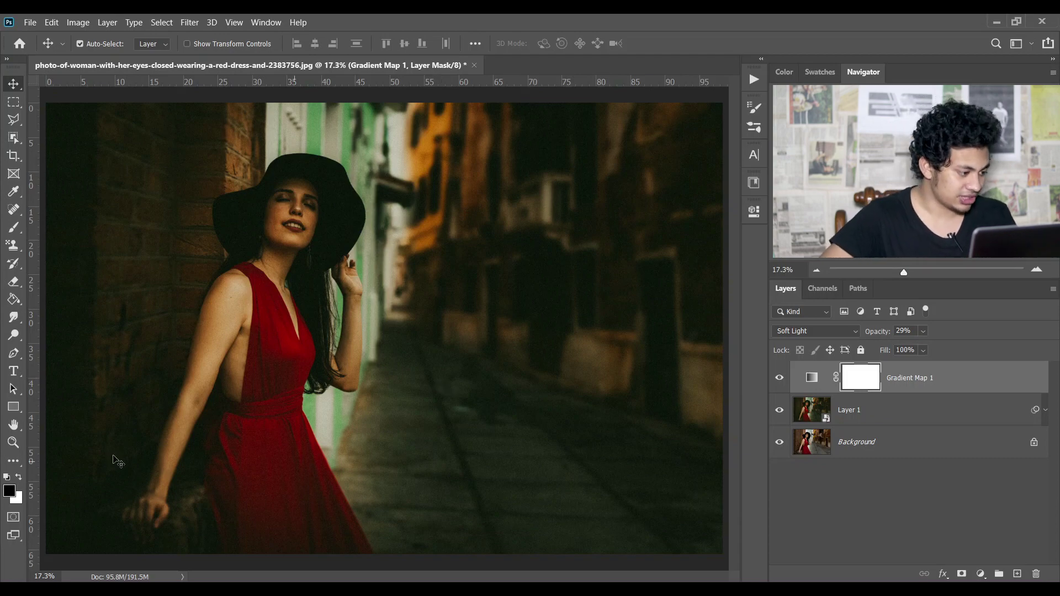
left_click(14, 406)
left_click(81, 409)
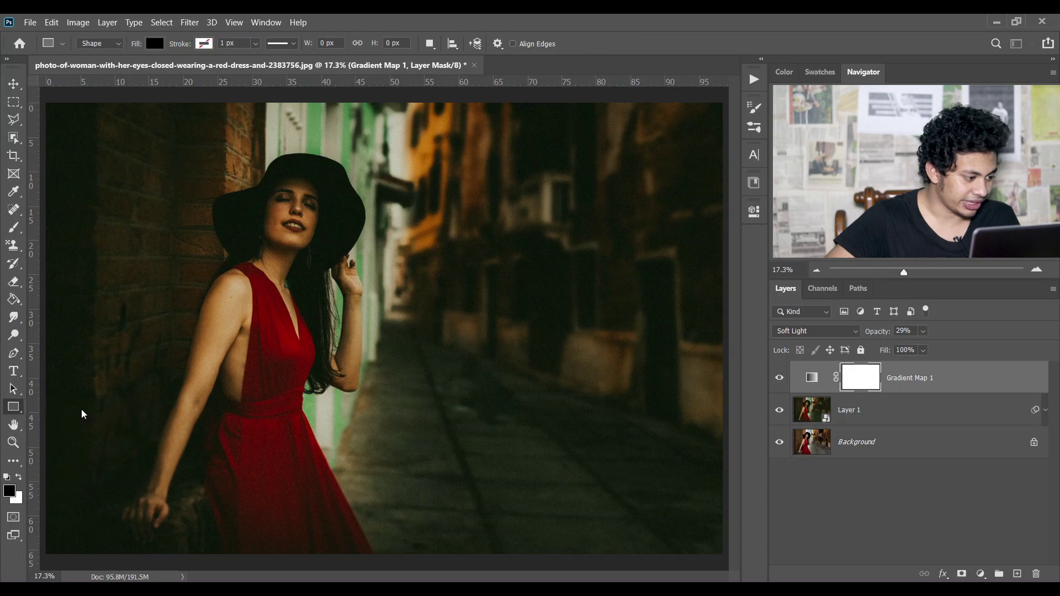
left_click_drag(168, 268, 465, 391)
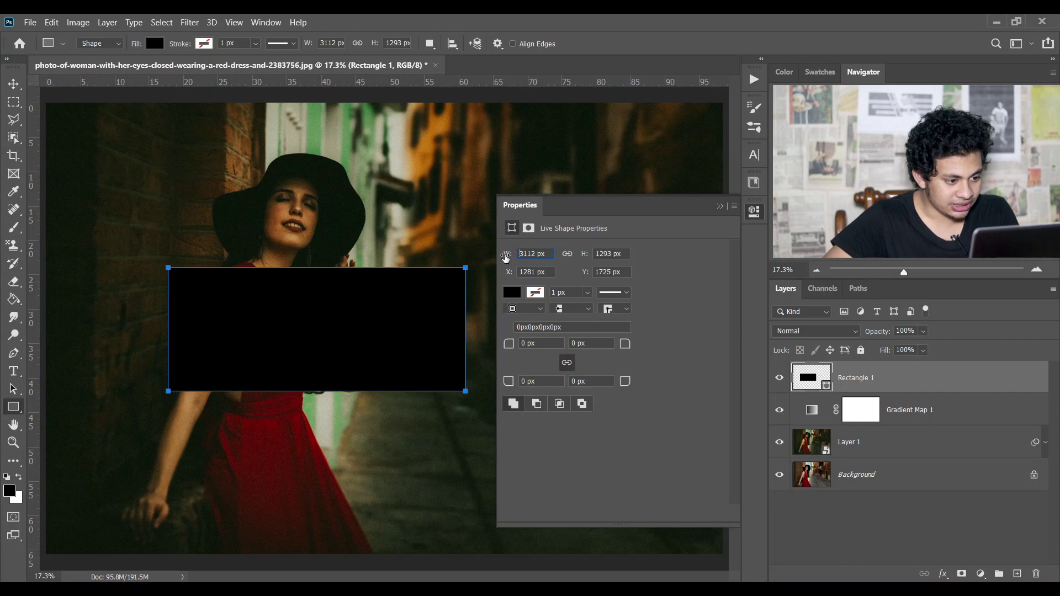
left_click(549, 254)
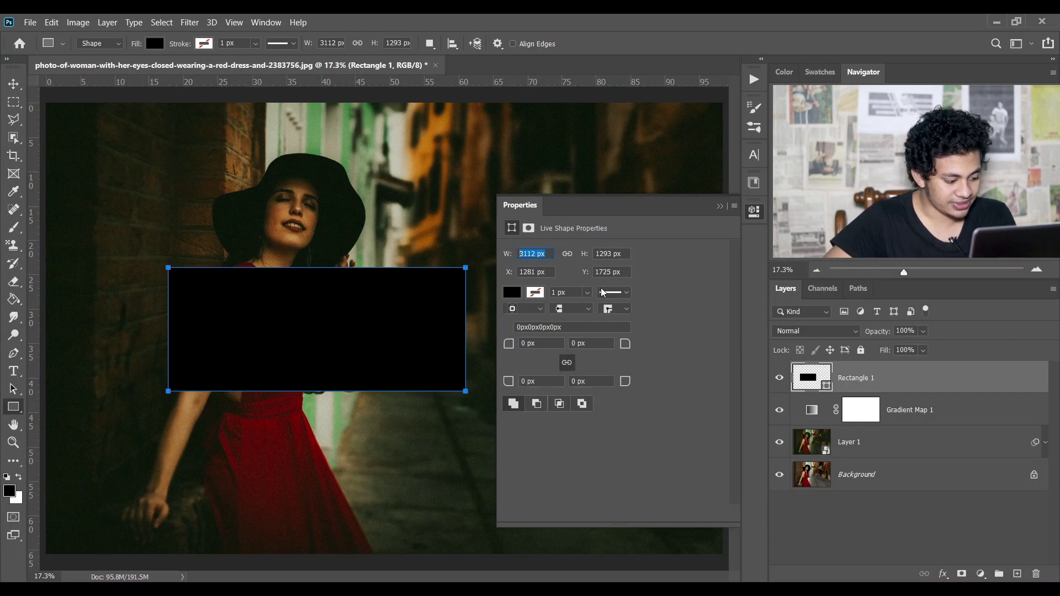
type("2100")
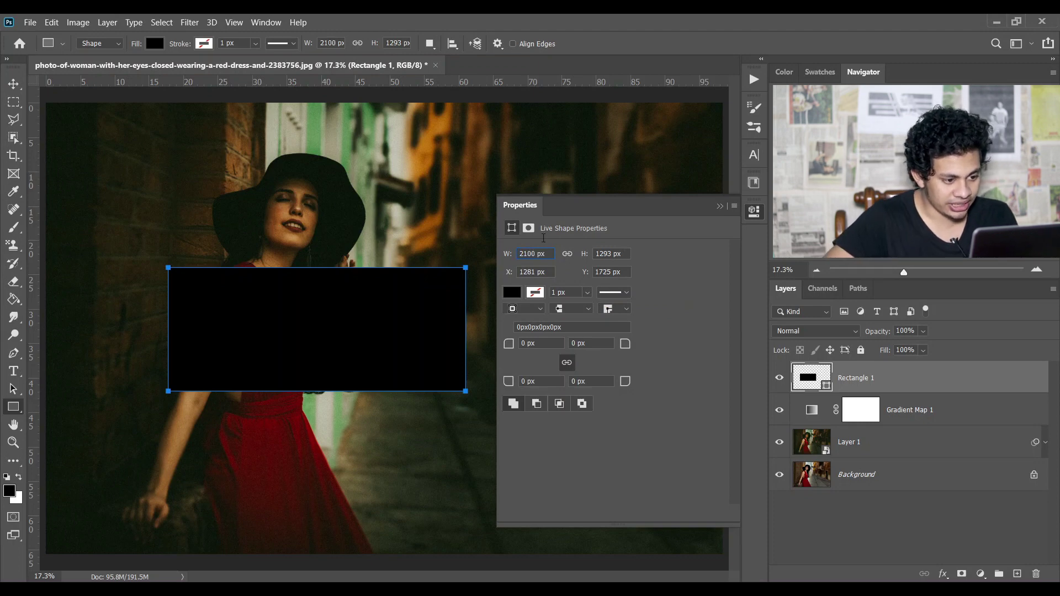
key("Tab")
type("90")
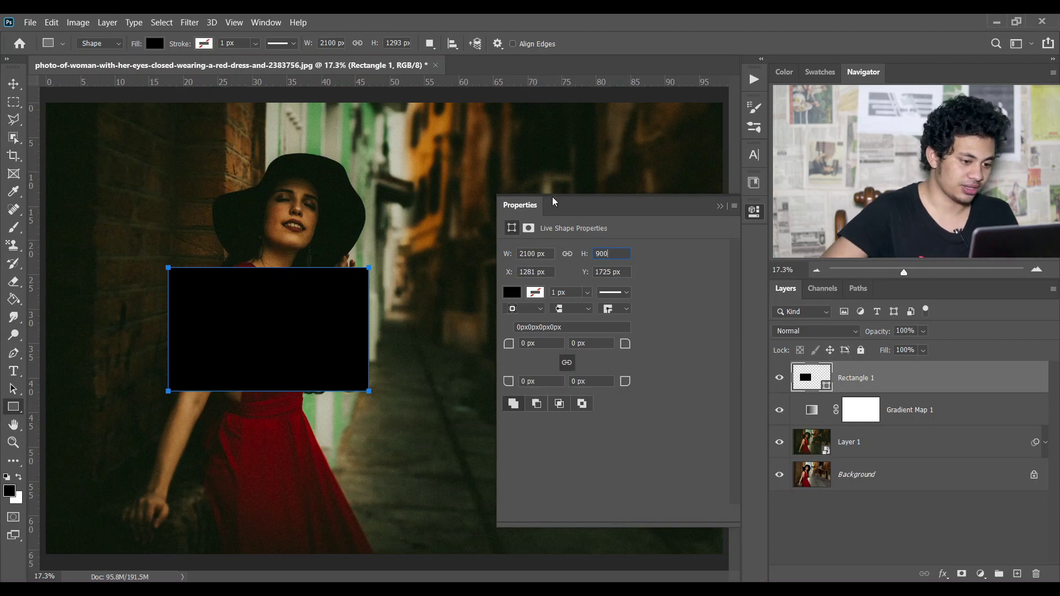
left_click(720, 206)
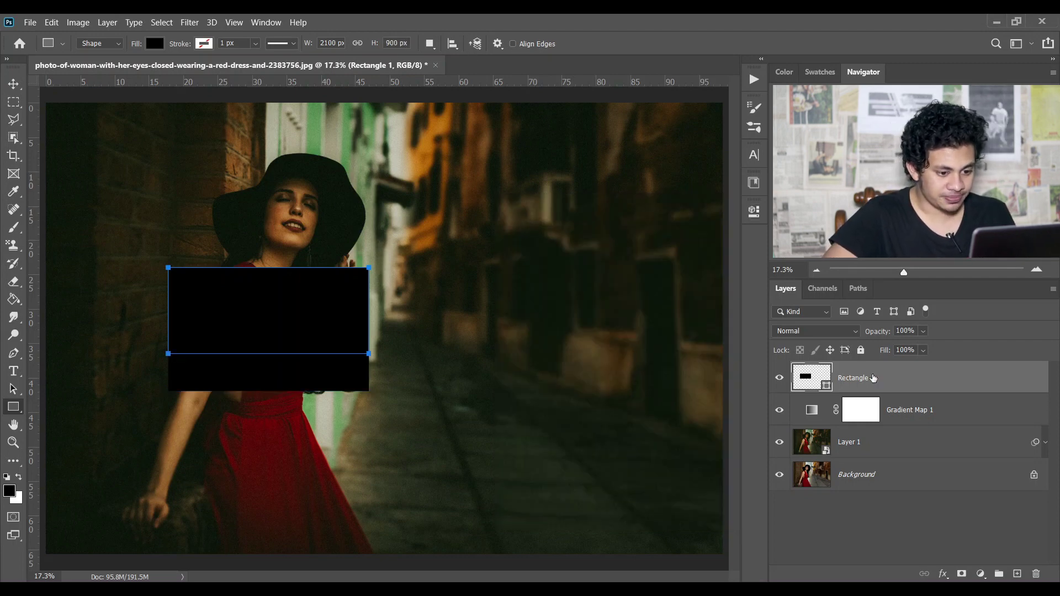
Step: Move the rectangle toward the middle and align it with the Background layer on both horizontal and vertical centers
left_click(21, 84)
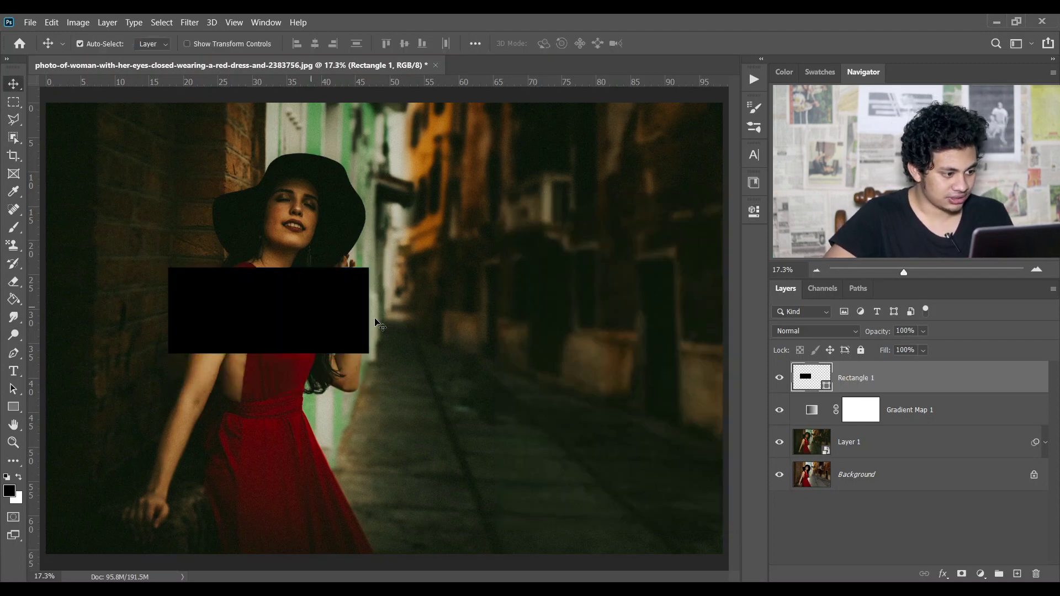
left_click_drag(310, 299, 421, 316)
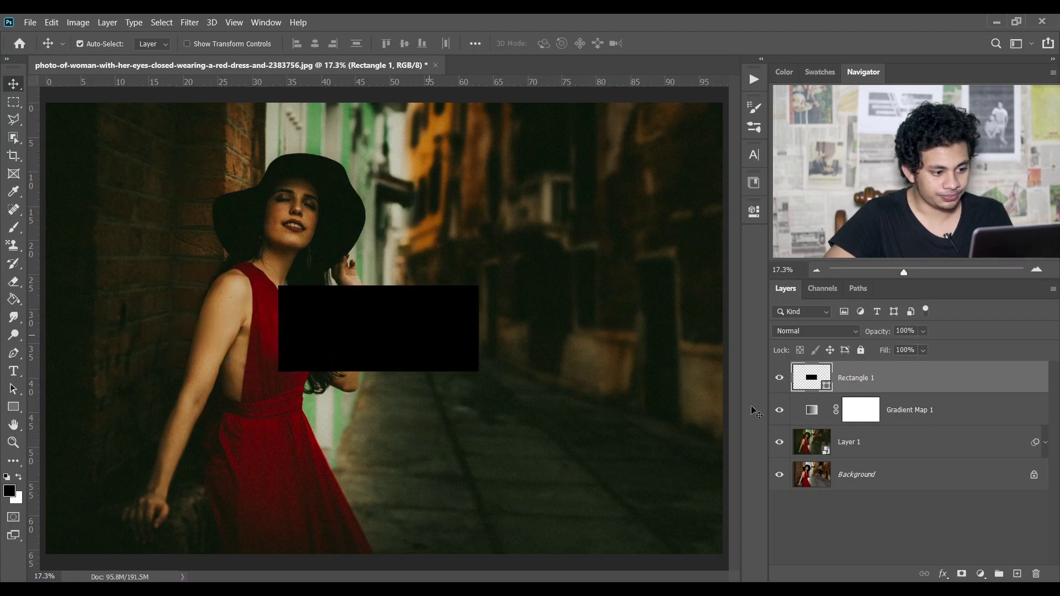
left_click(905, 482, "ctrl")
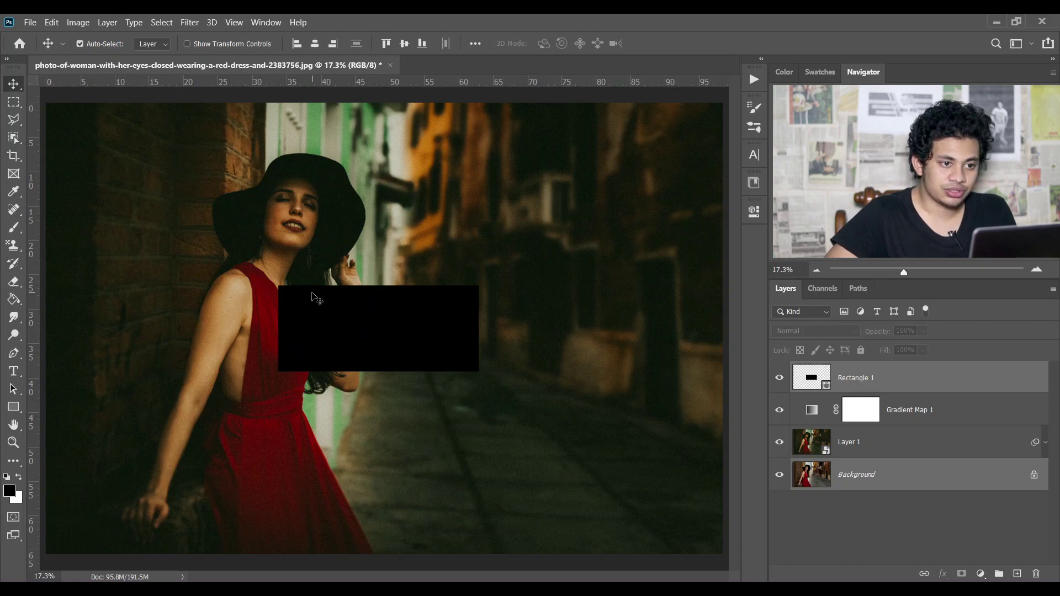
left_click(316, 45)
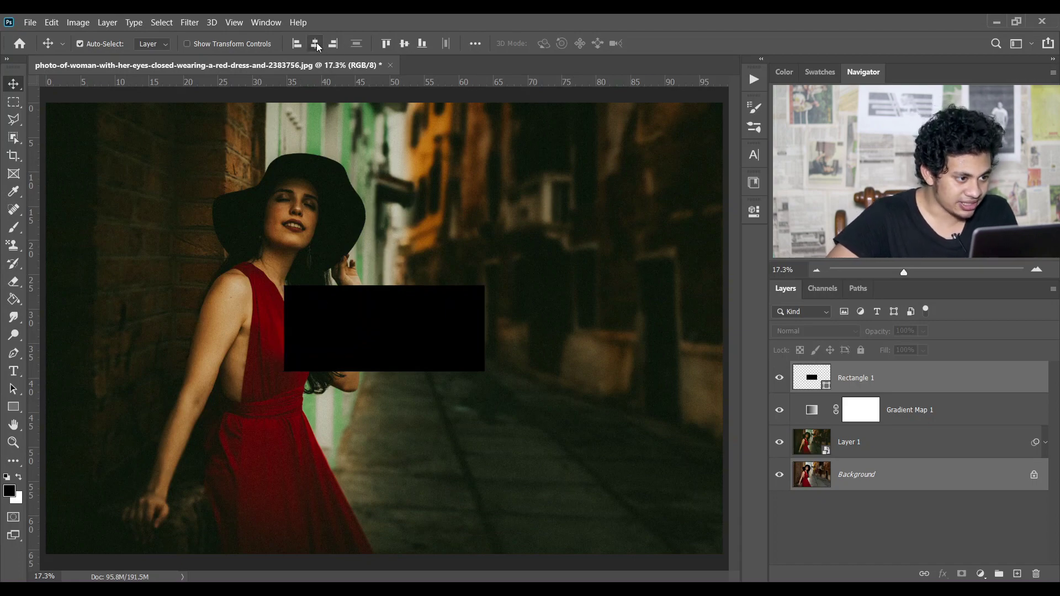
left_click(404, 44)
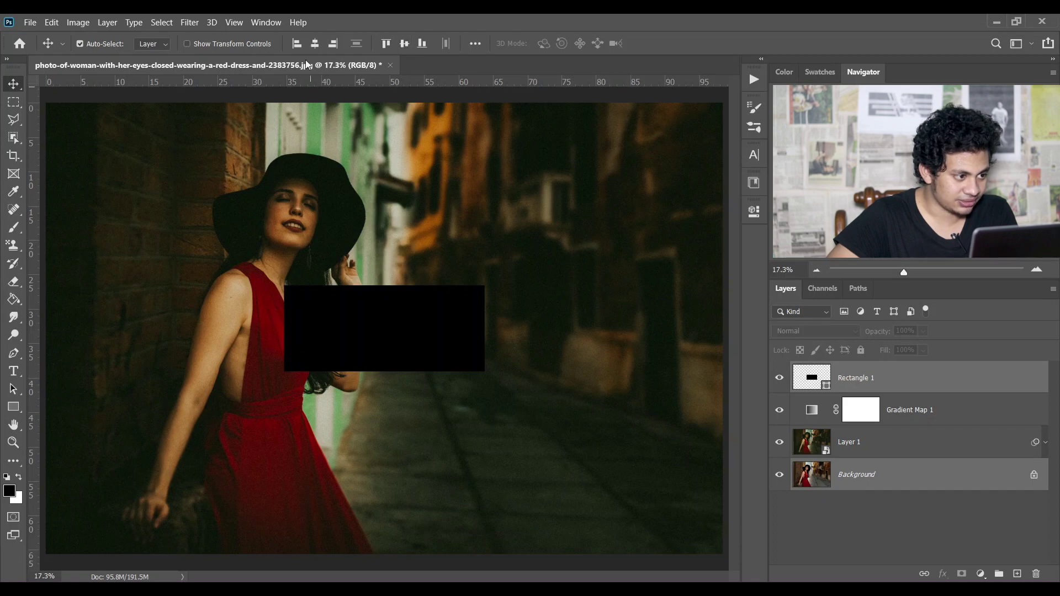
Step: Scale the rectangle proportionally from its center to about 344% so it spans the photo's full width
key("ctrl+minus")
left_click(867, 382)
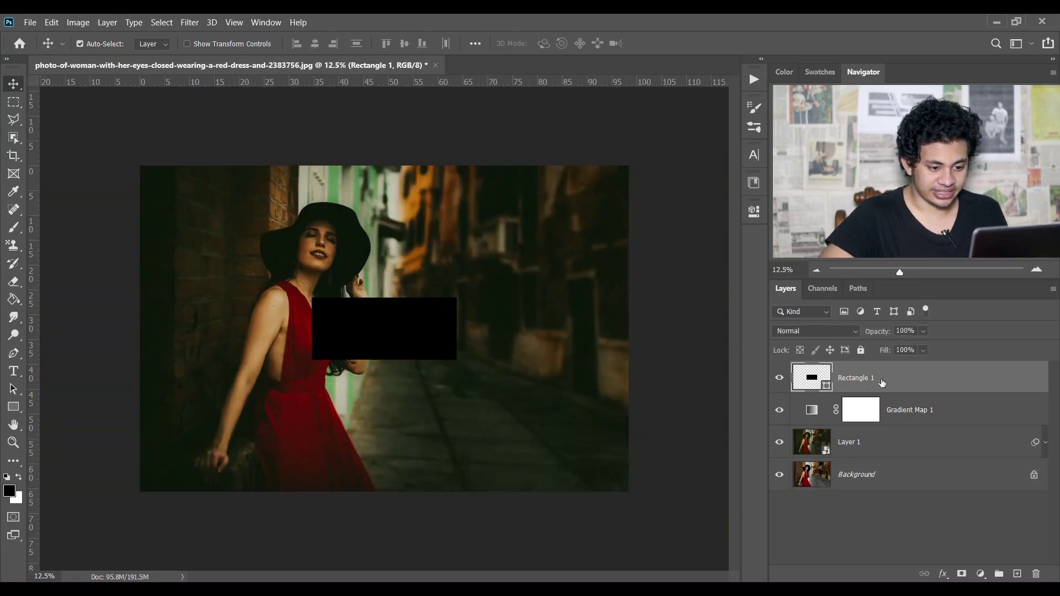
key("ctrl+t")
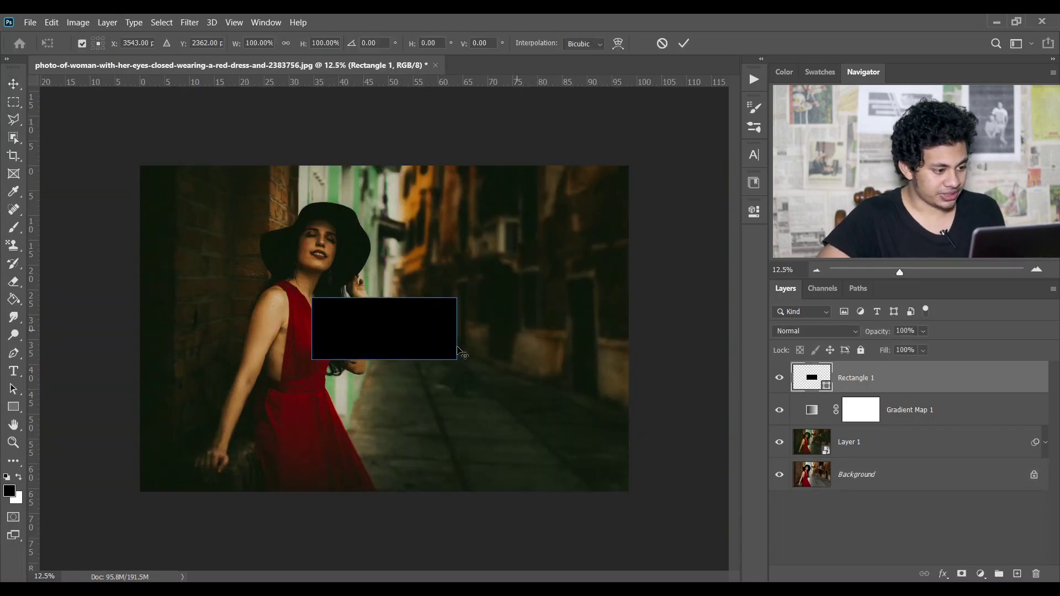
left_click_drag(456, 360, 616, 475)
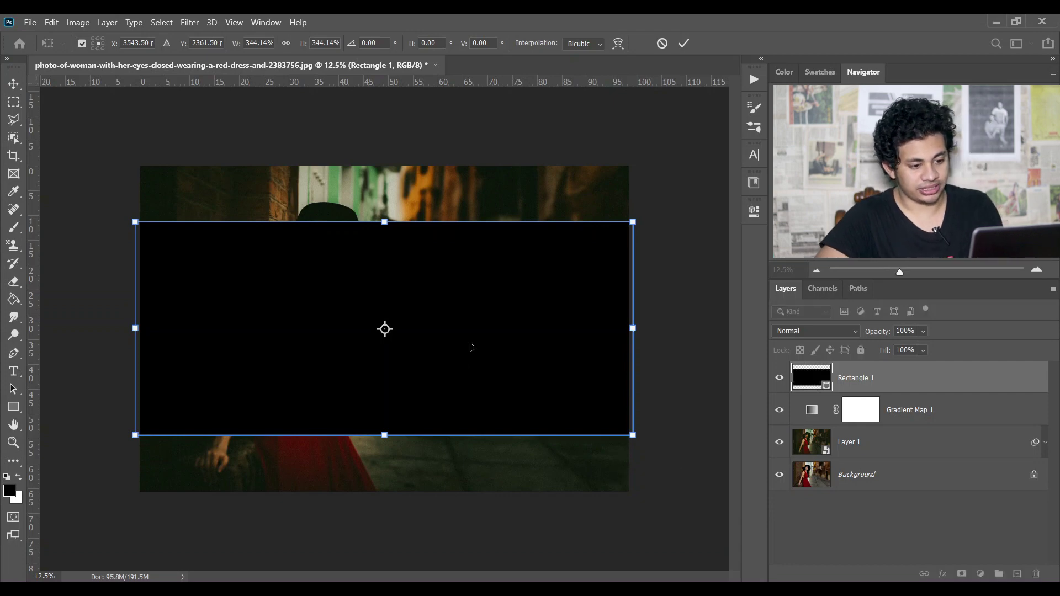
key("Return")
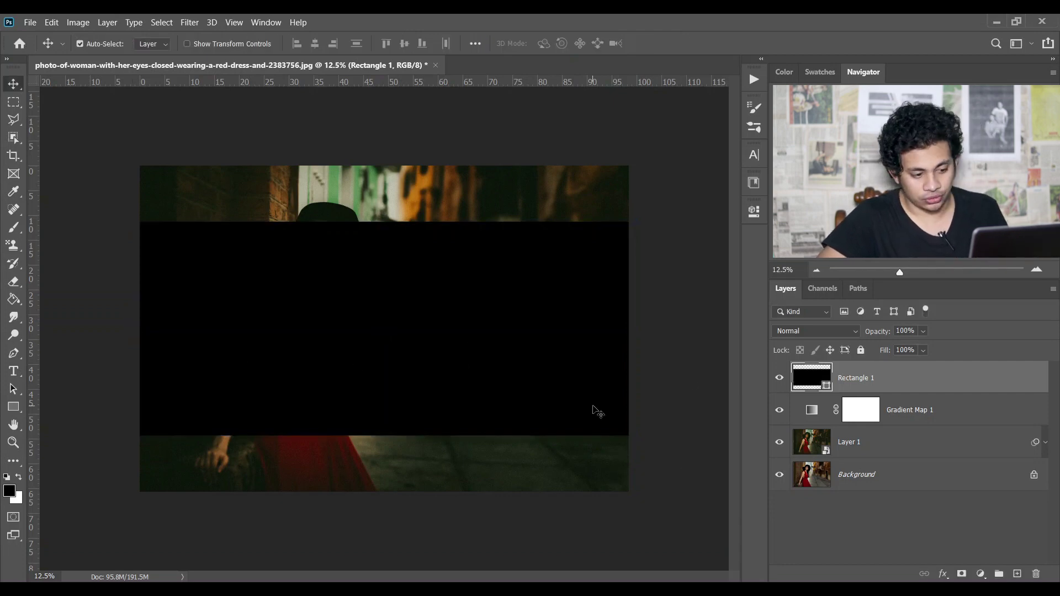
Step: Load the rectangle's outline as a selection and delete the Rectangle 1 layer
key("ctrl")
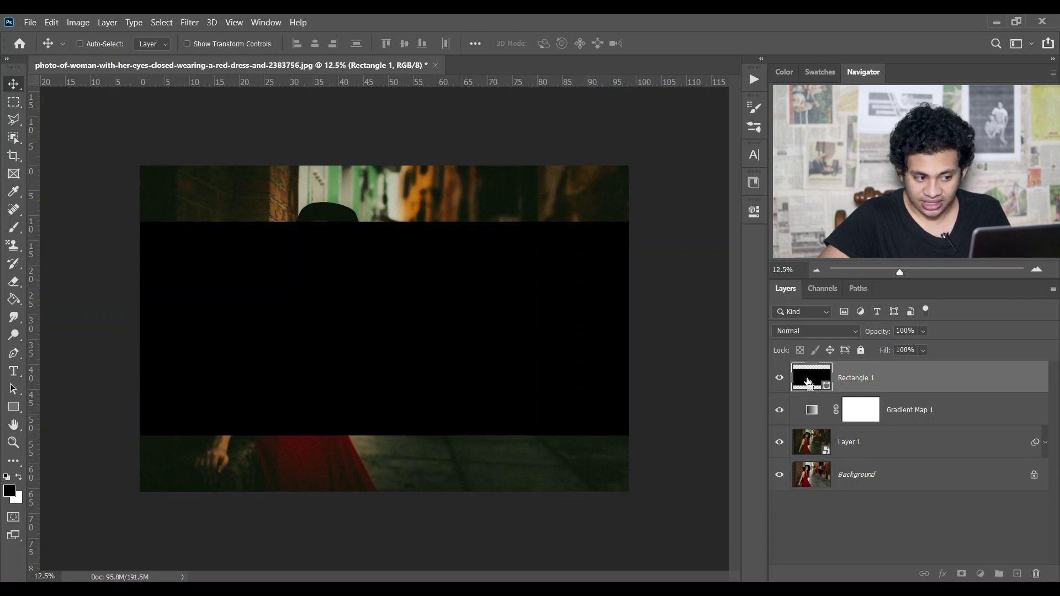
left_click(807, 381, "ctrl")
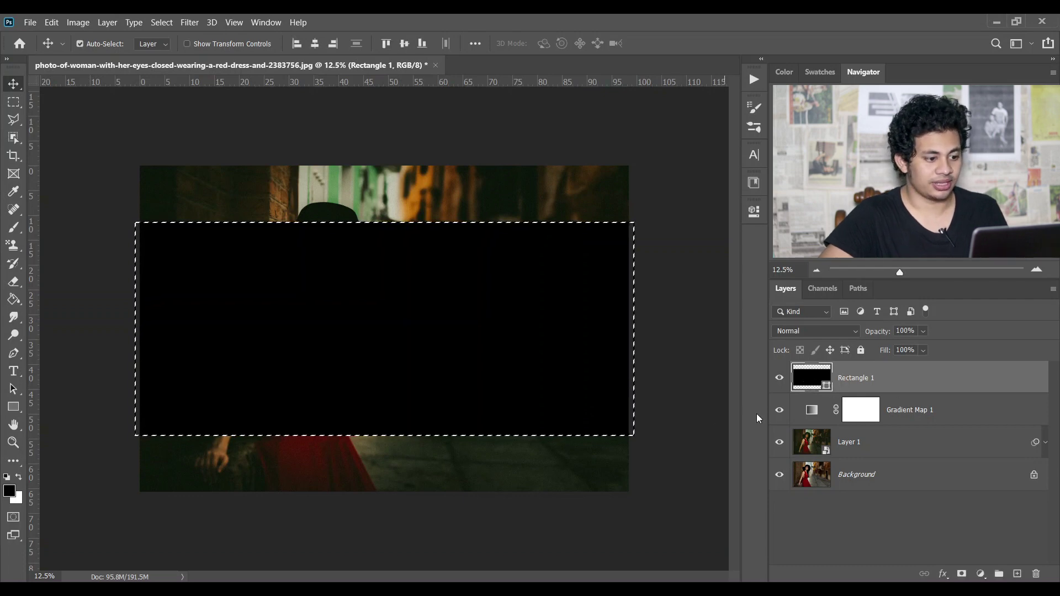
left_click(1035, 574)
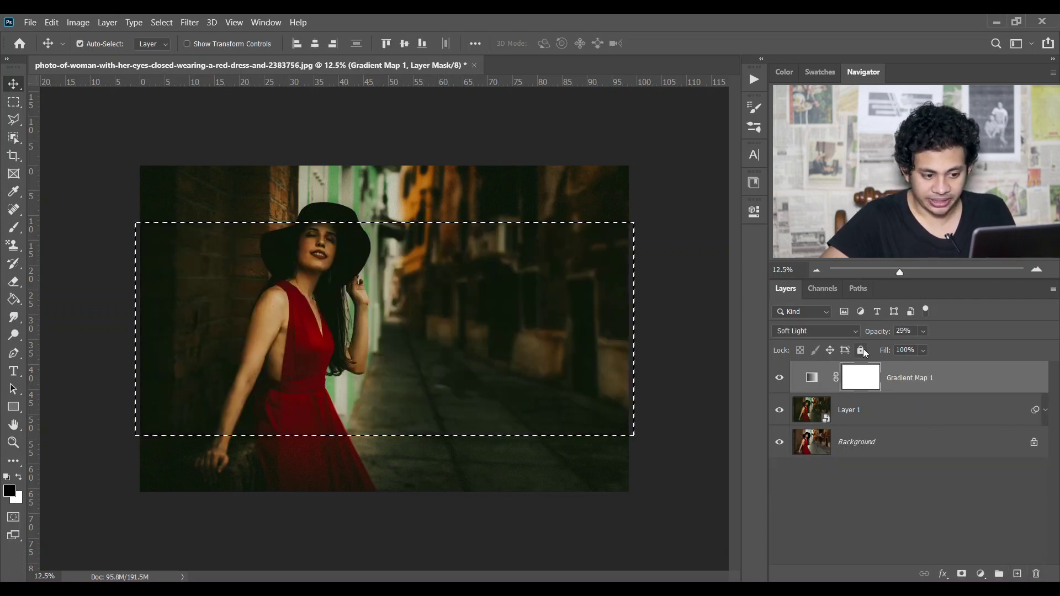
Step: Fill the area outside the selection with black on a new layer to form cinematic bars, deselect, and hide that layer to compare
left_click(1016, 574)
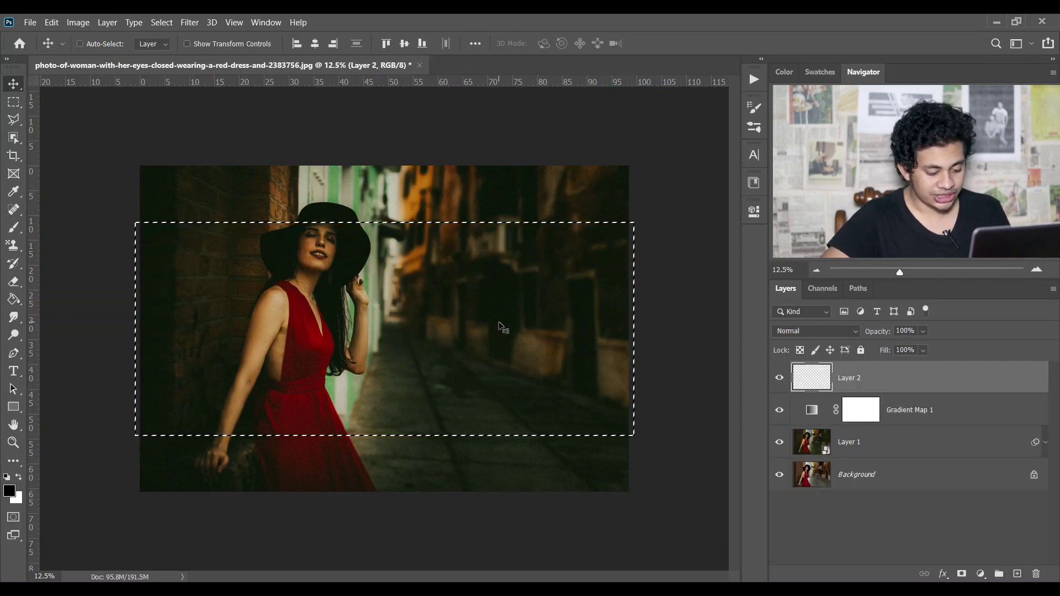
key("ctrl+shift+i")
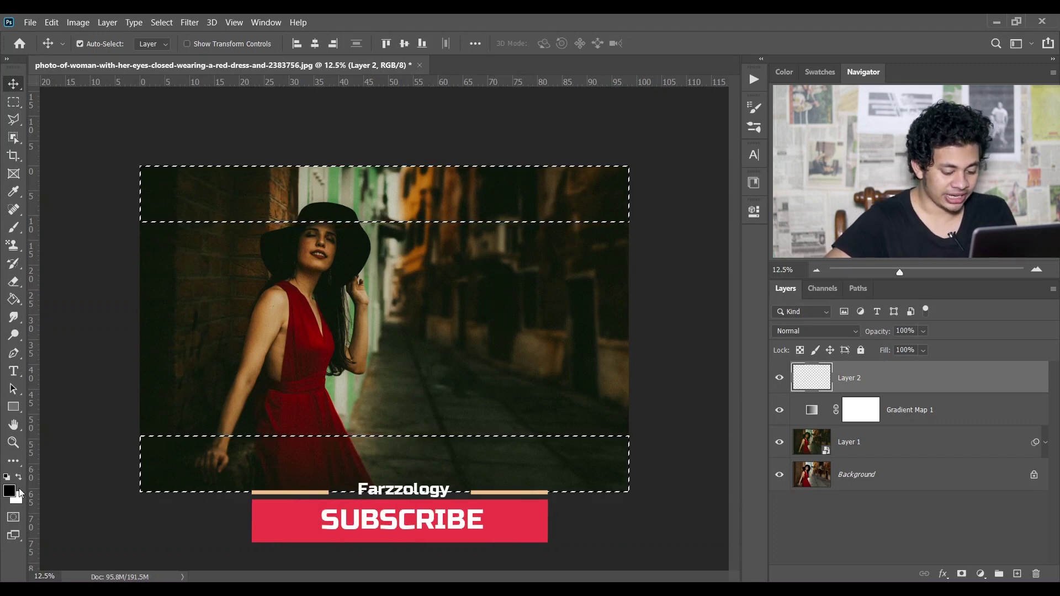
key("alt+BackSpace")
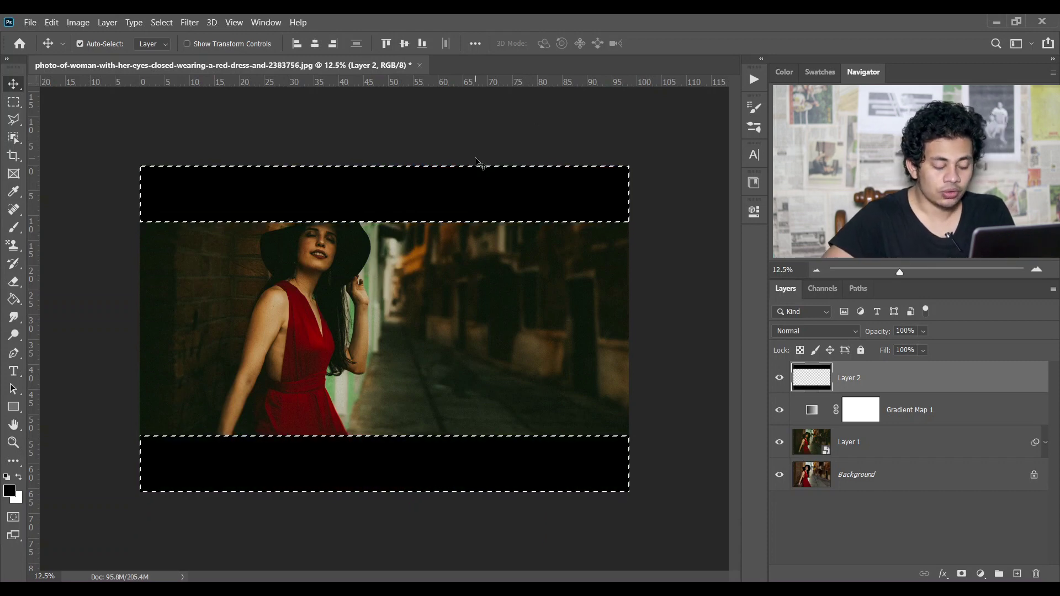
key("ctrl")
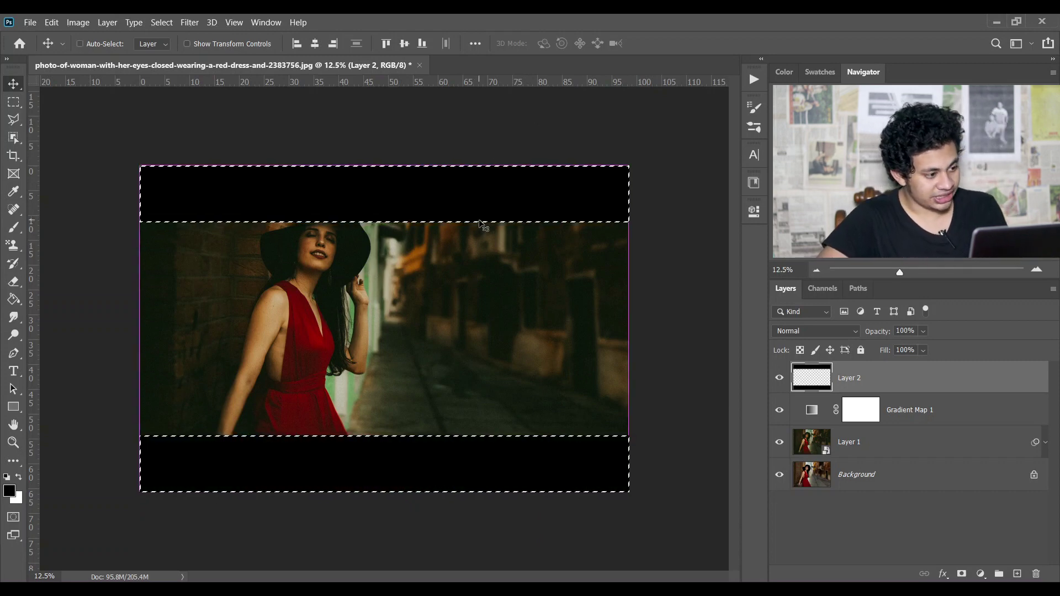
key("ctrl+d")
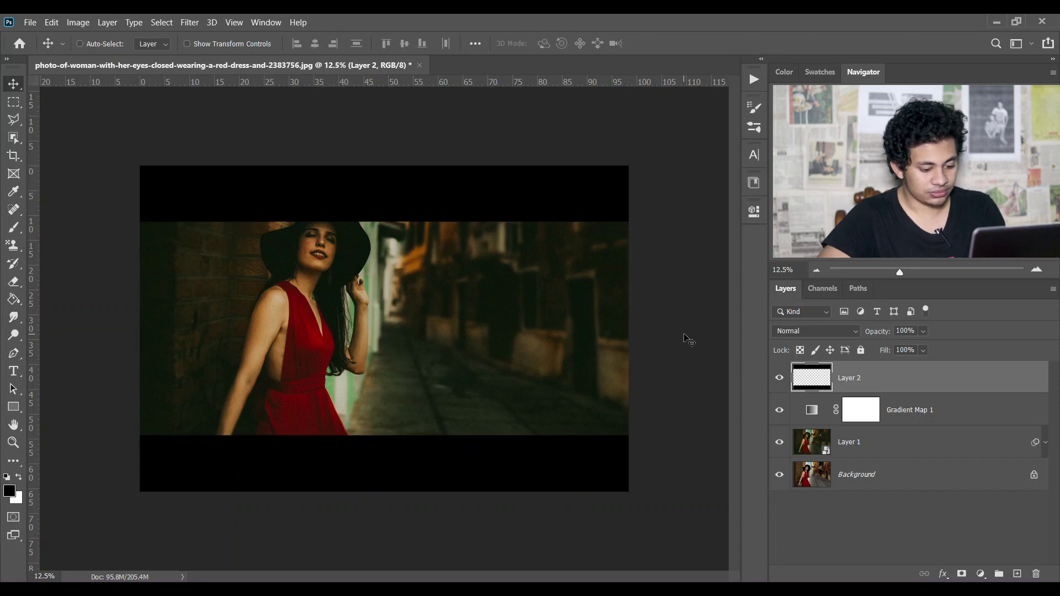
key("ctrl+0")
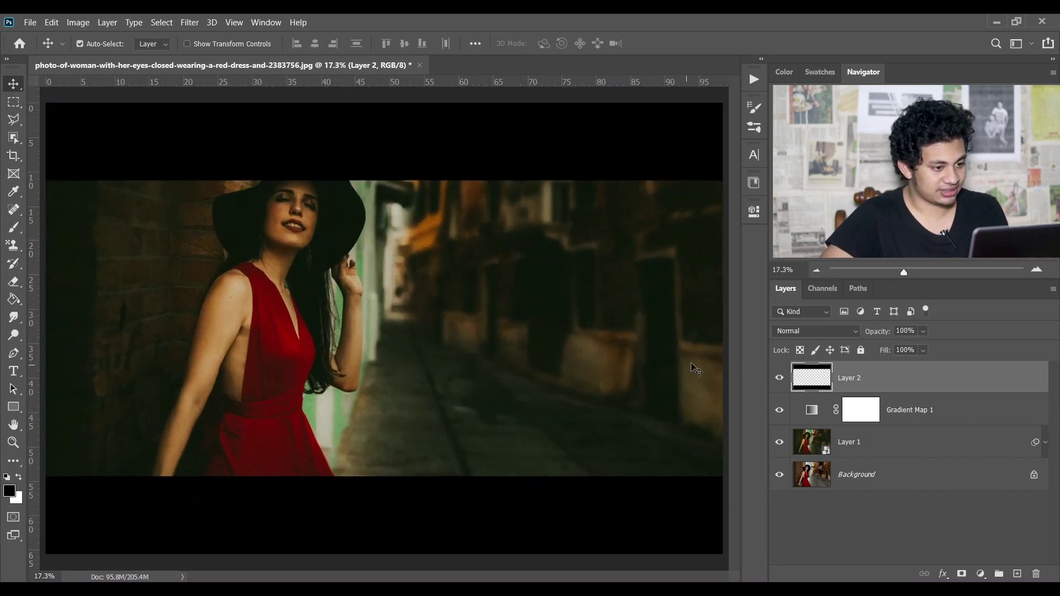
left_click(779, 378)
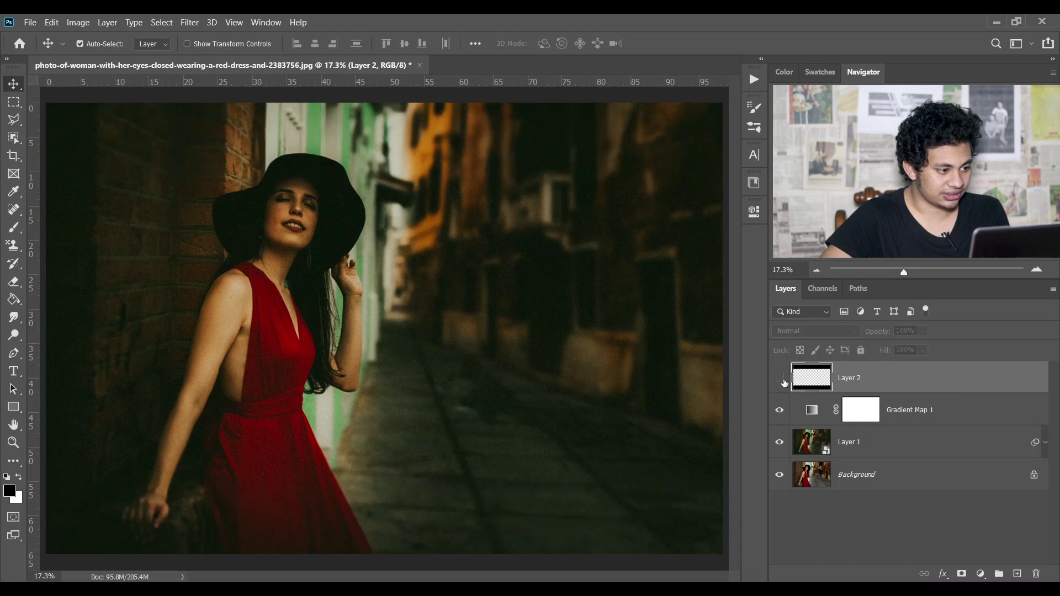